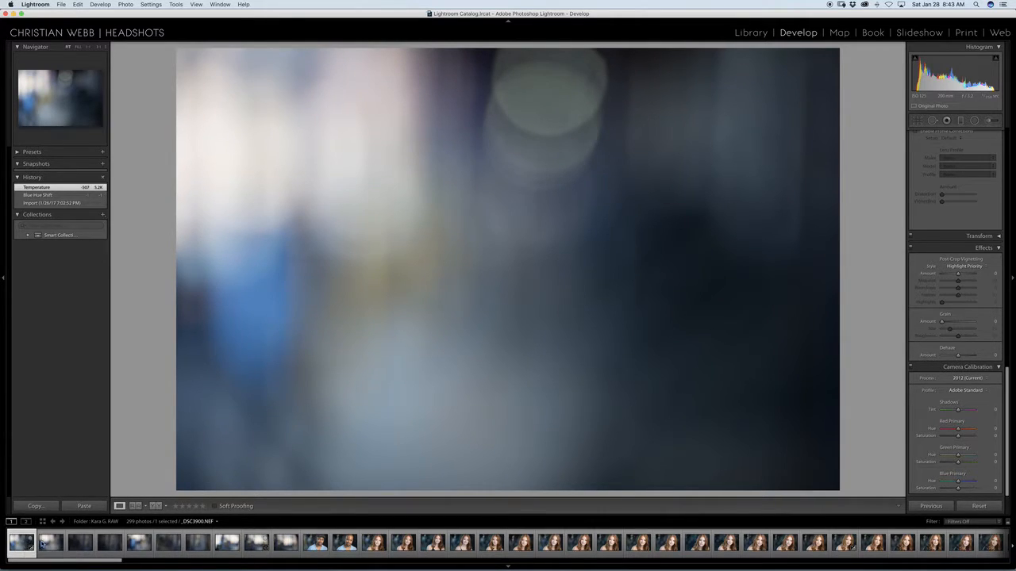
Examine the blurred background test shots one after another, followed by the two portraits of the man in the blue sweater.
click(54, 543)
click(55, 543)
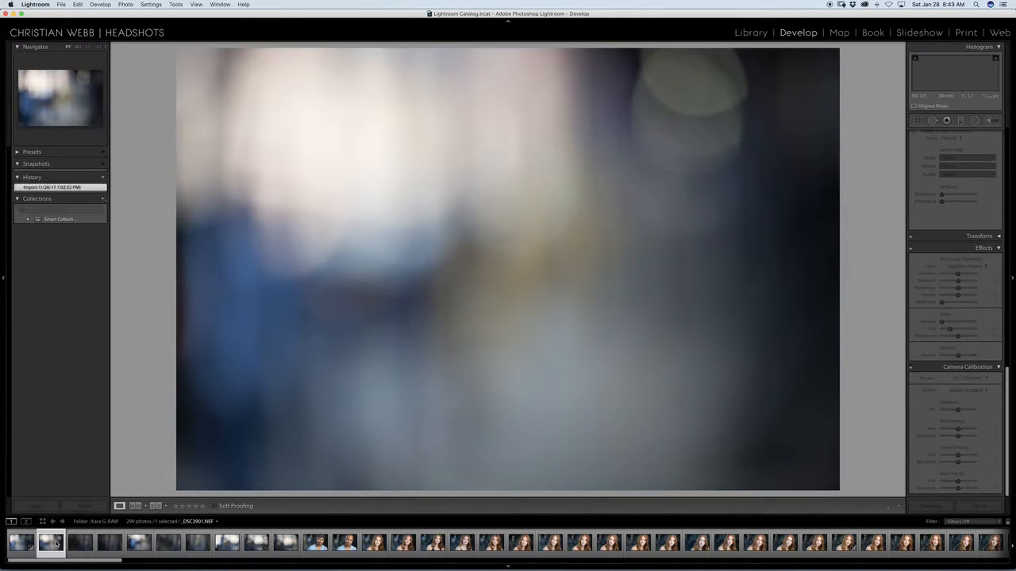
click(77, 543)
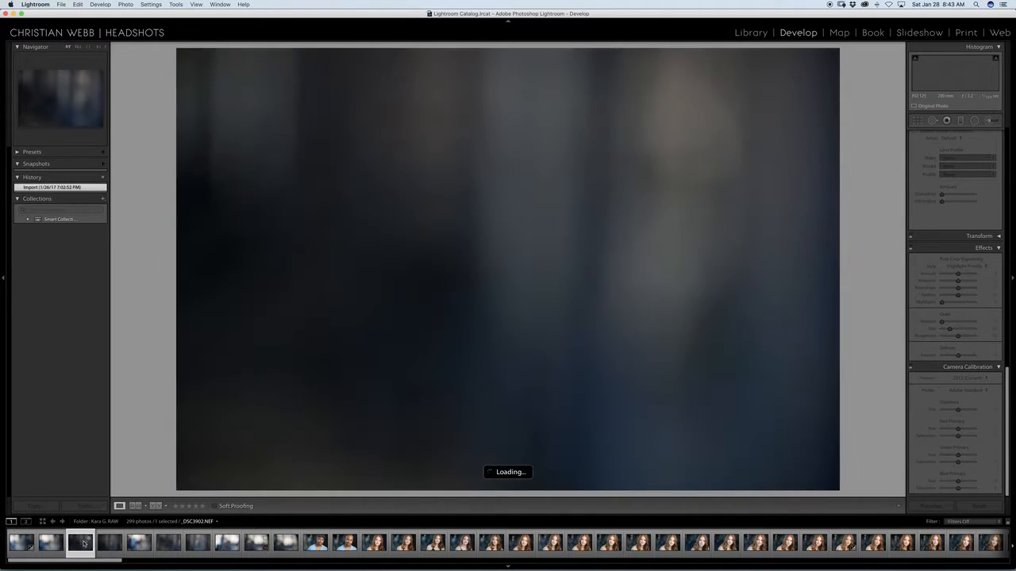
click(107, 544)
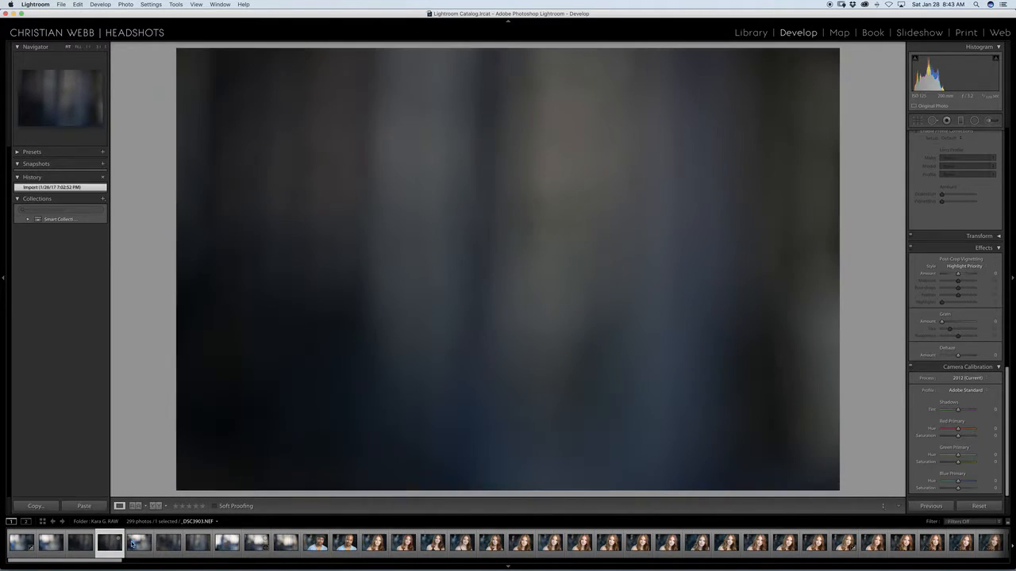
click(135, 543)
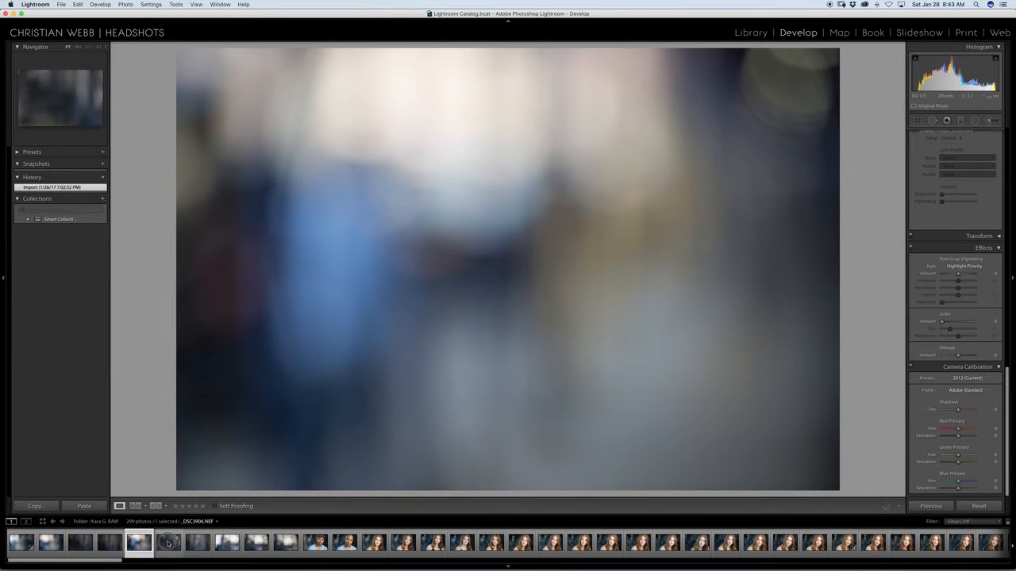
click(168, 544)
click(195, 544)
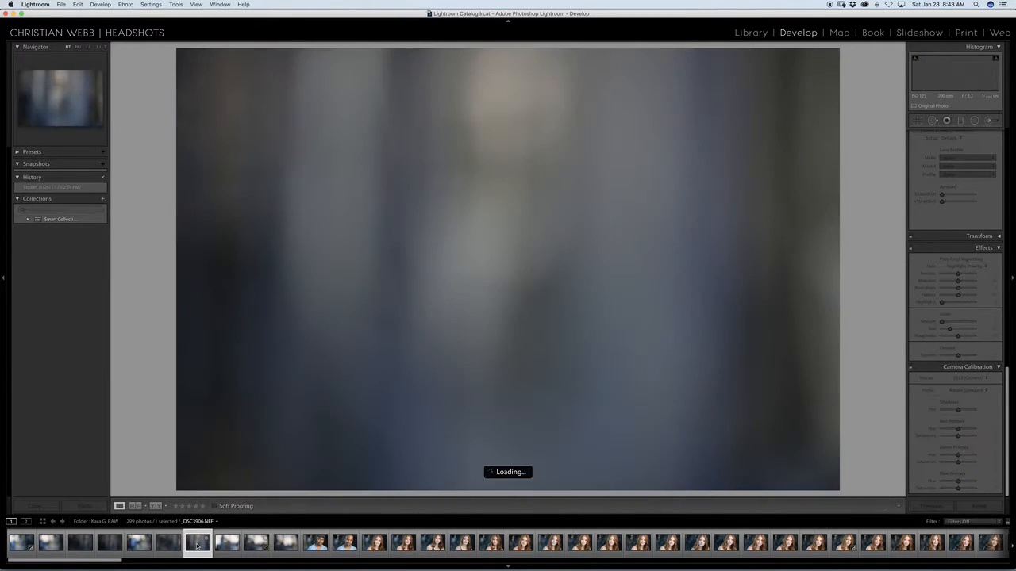
click(226, 545)
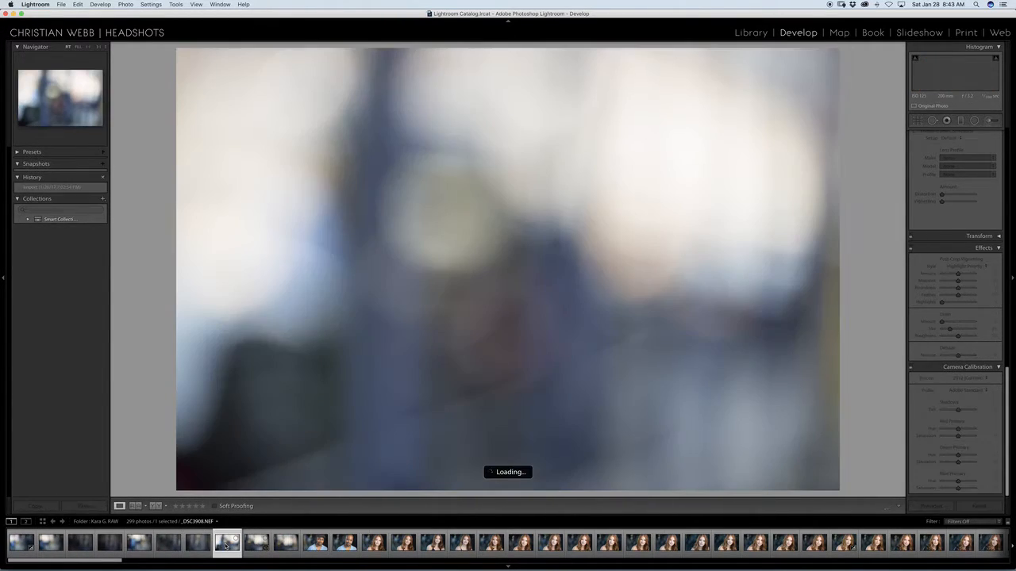
click(256, 545)
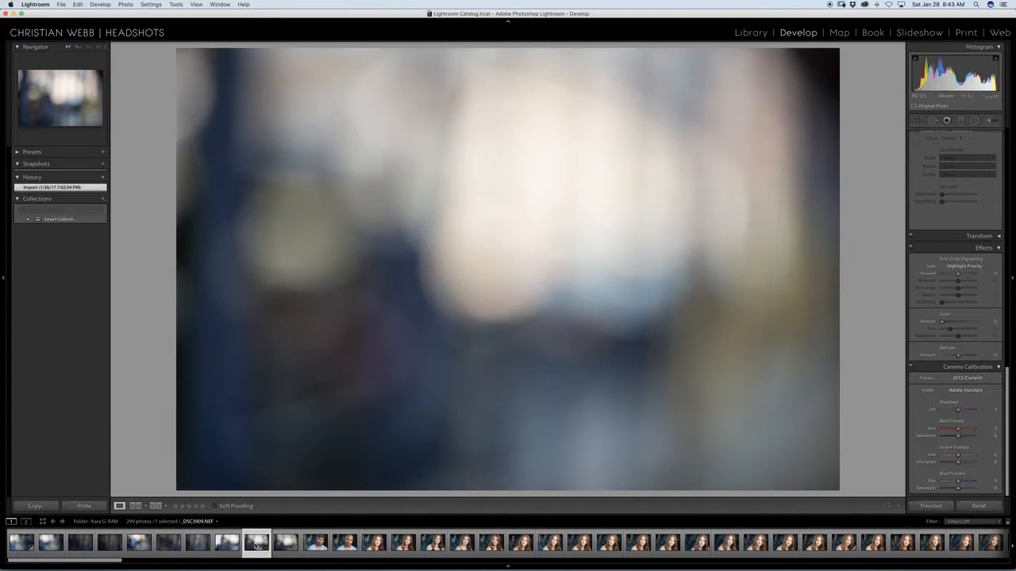
click(287, 546)
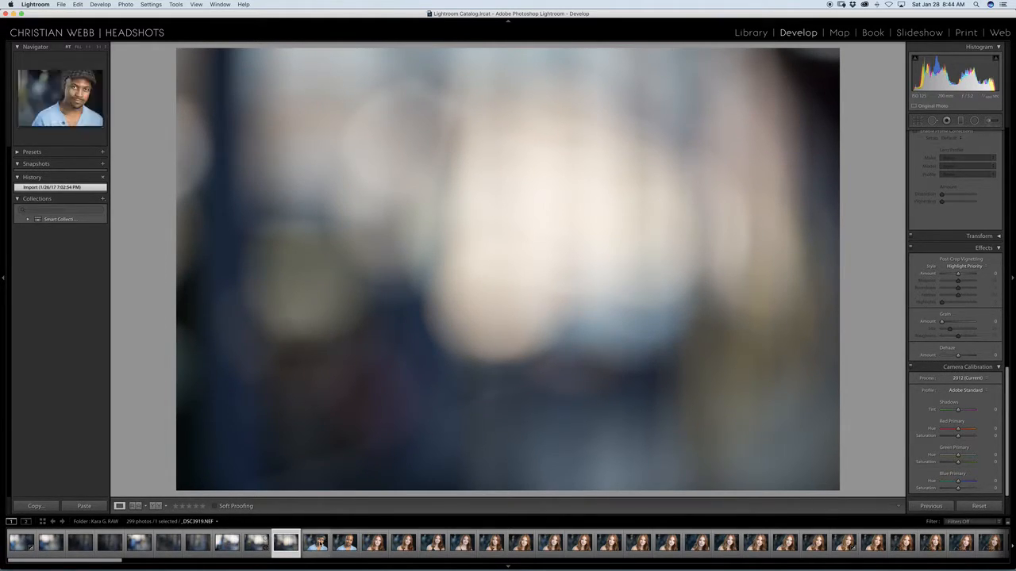
click(316, 543)
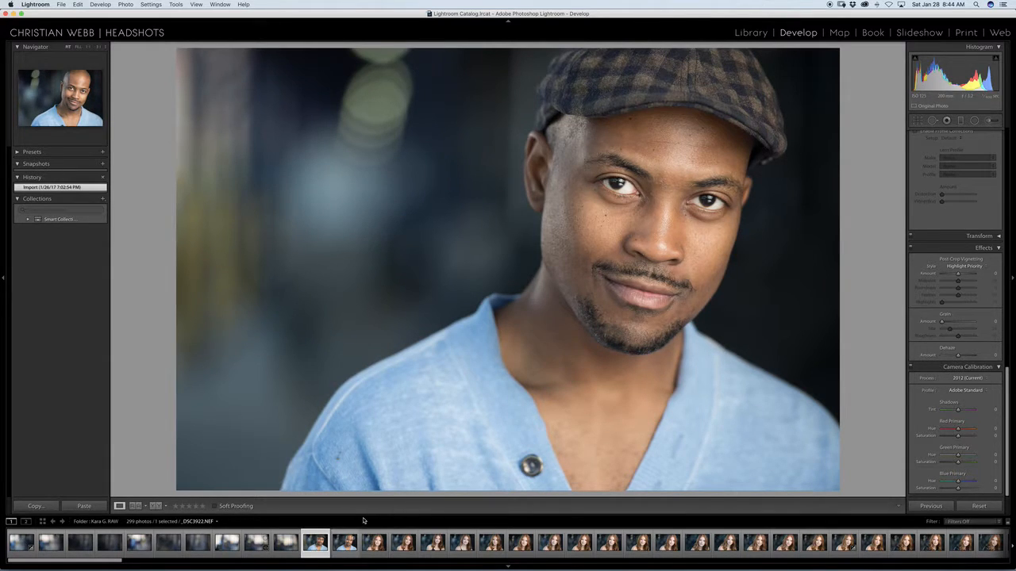
click(345, 545)
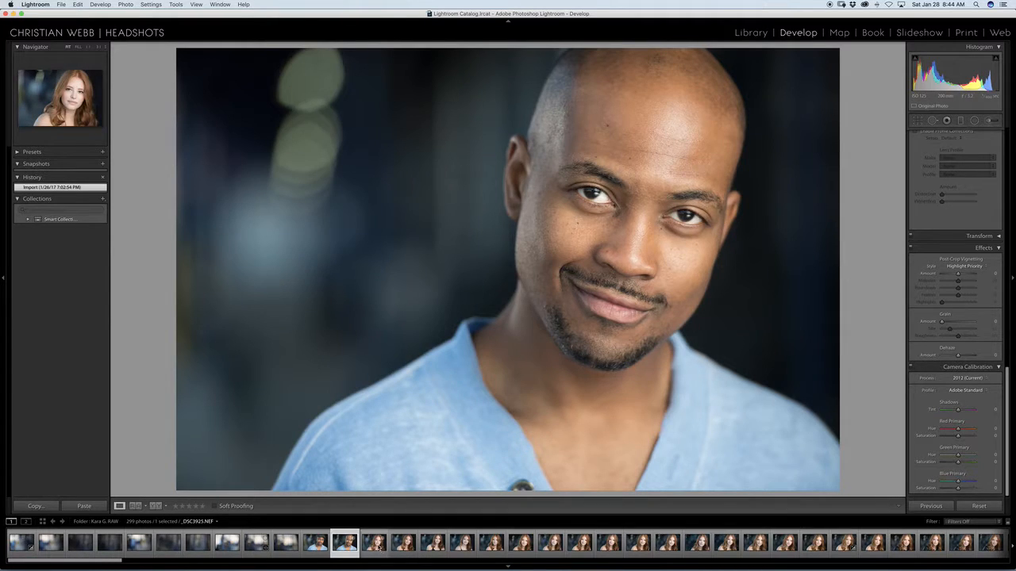
Examine the series of bare-shoulder portraits of the red-haired woman one photo at a time.
click(385, 546)
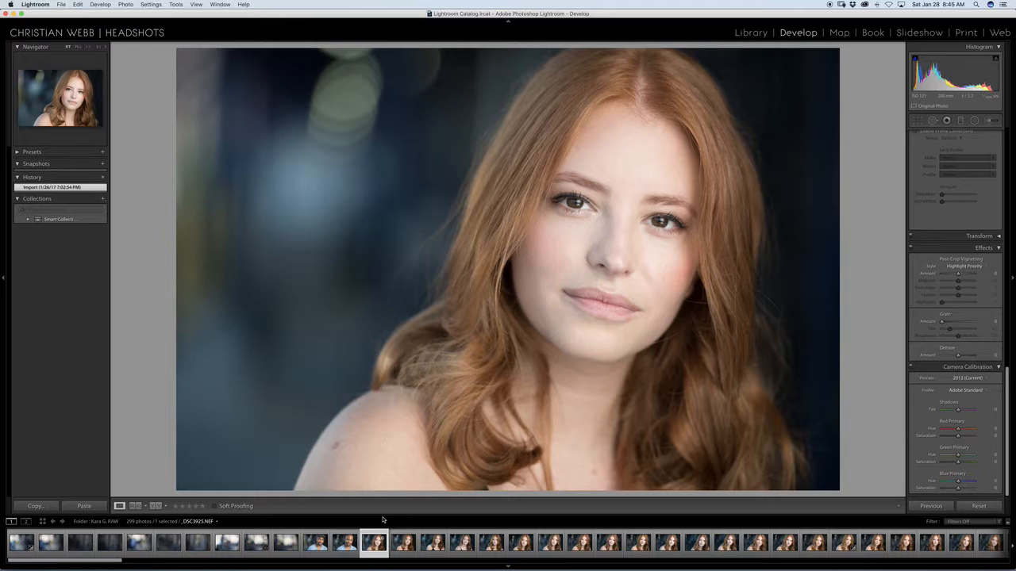
key(Right)
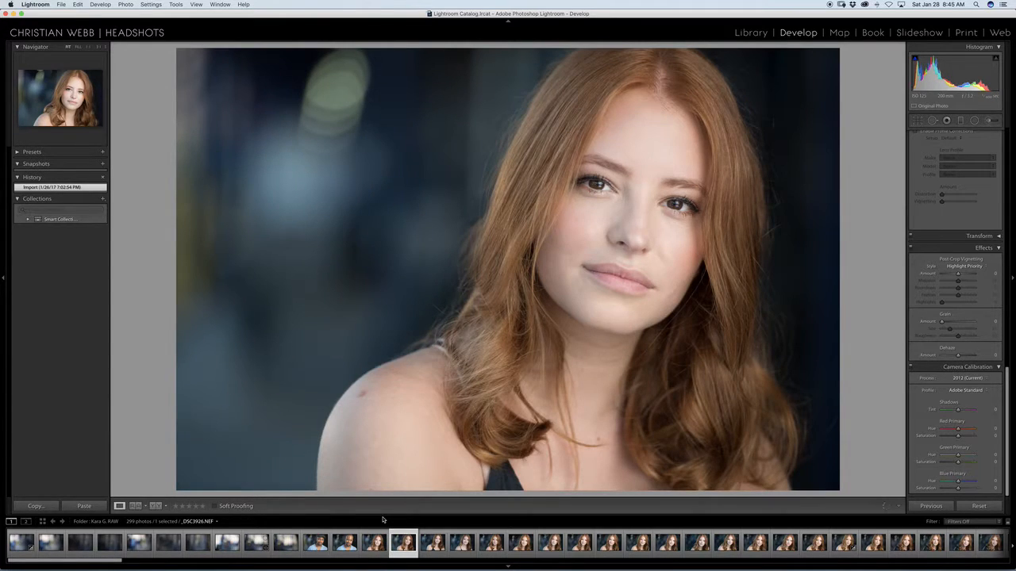
key(Right)
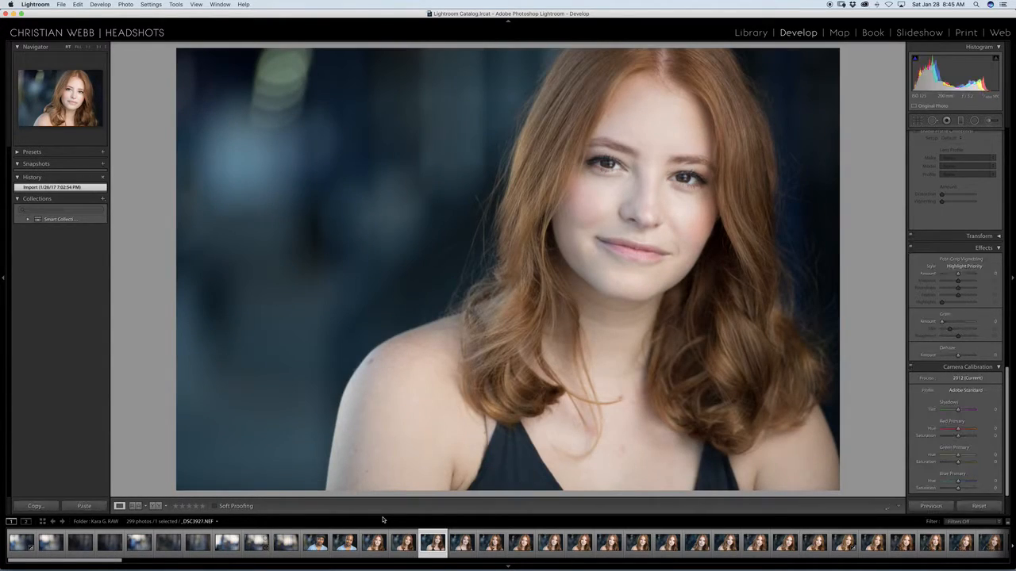
key(Right)
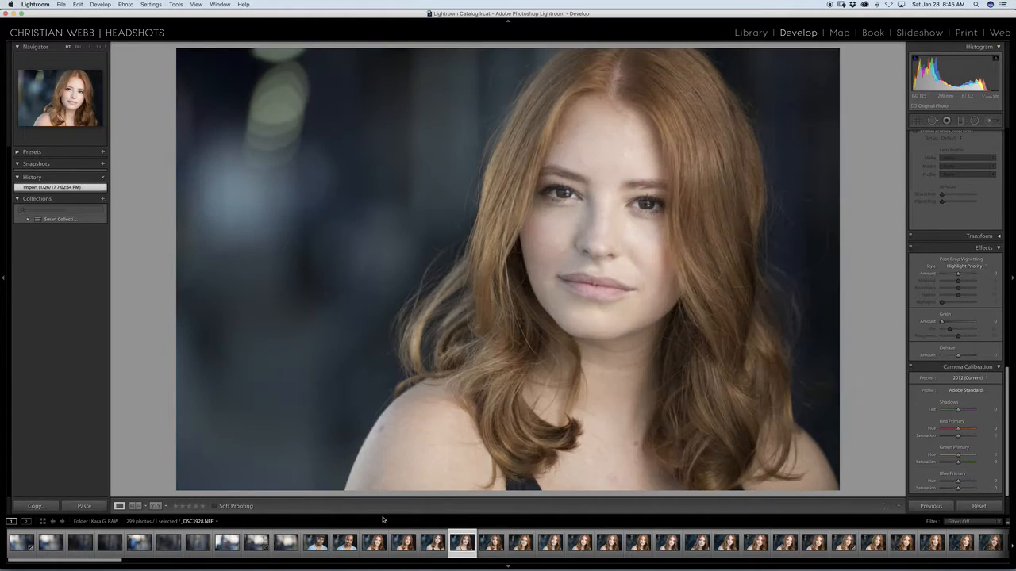
key(Right)
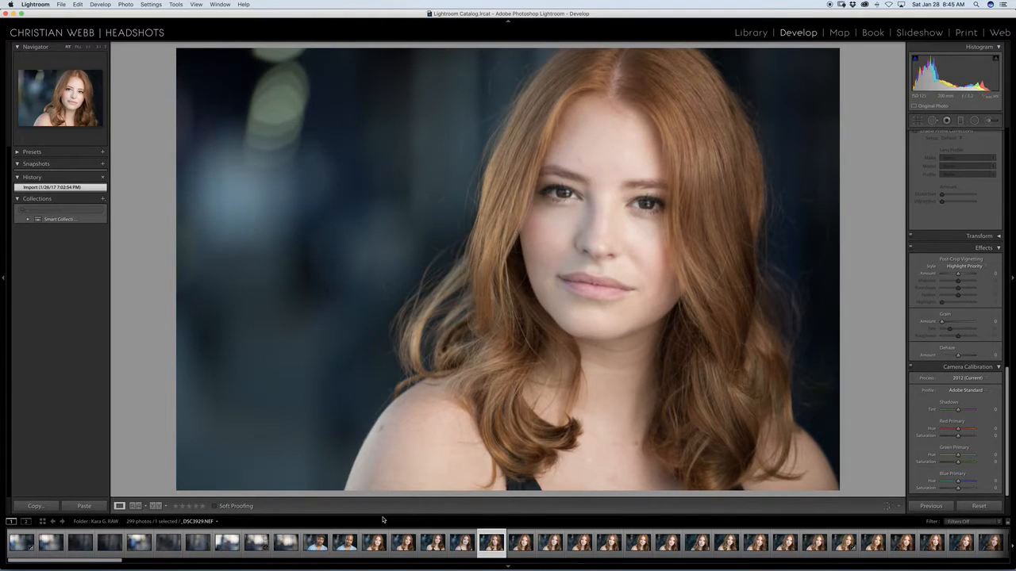
key(Right)
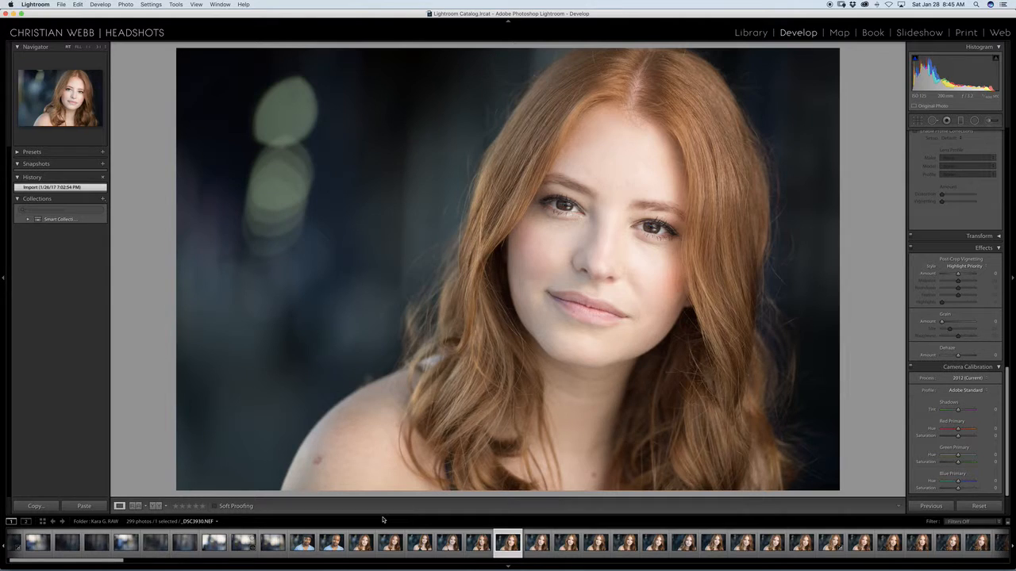
key(Right)
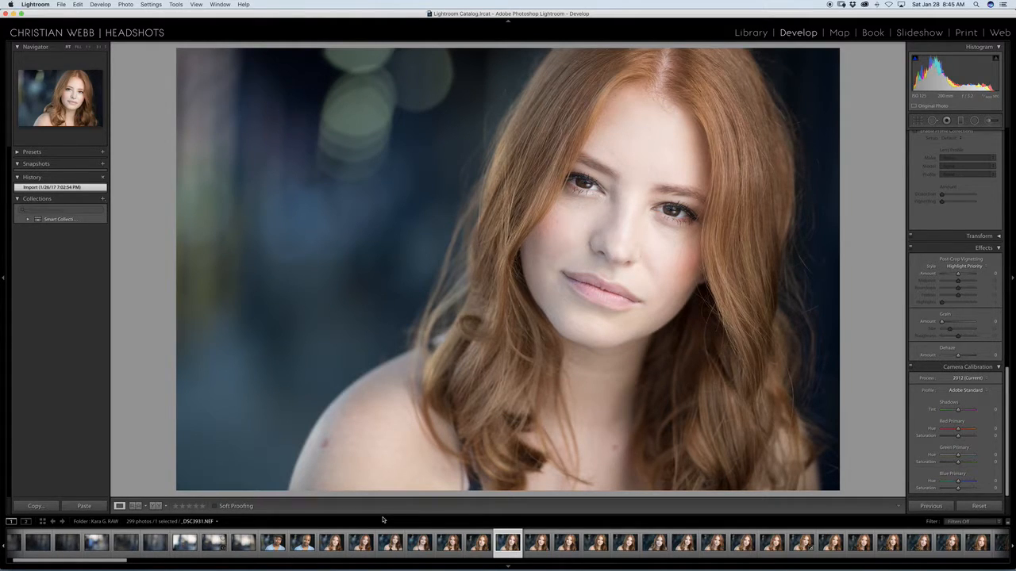
key(Right)
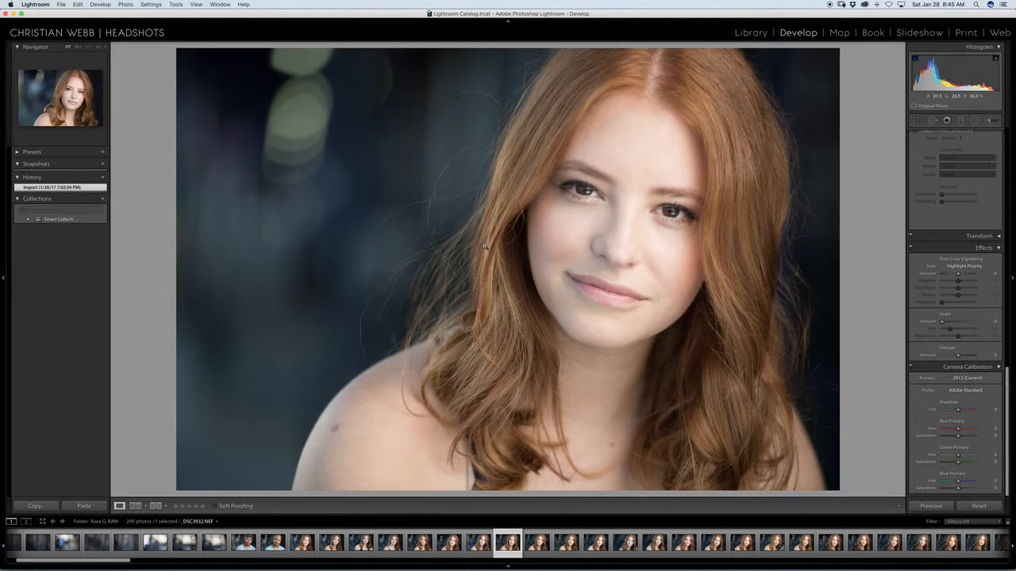
key(Right)
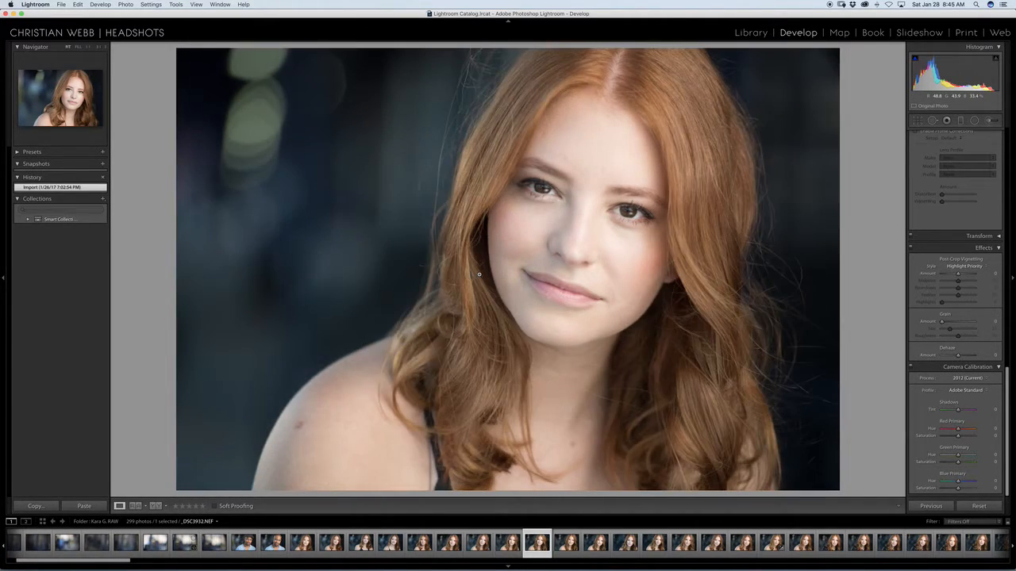
key(Right)
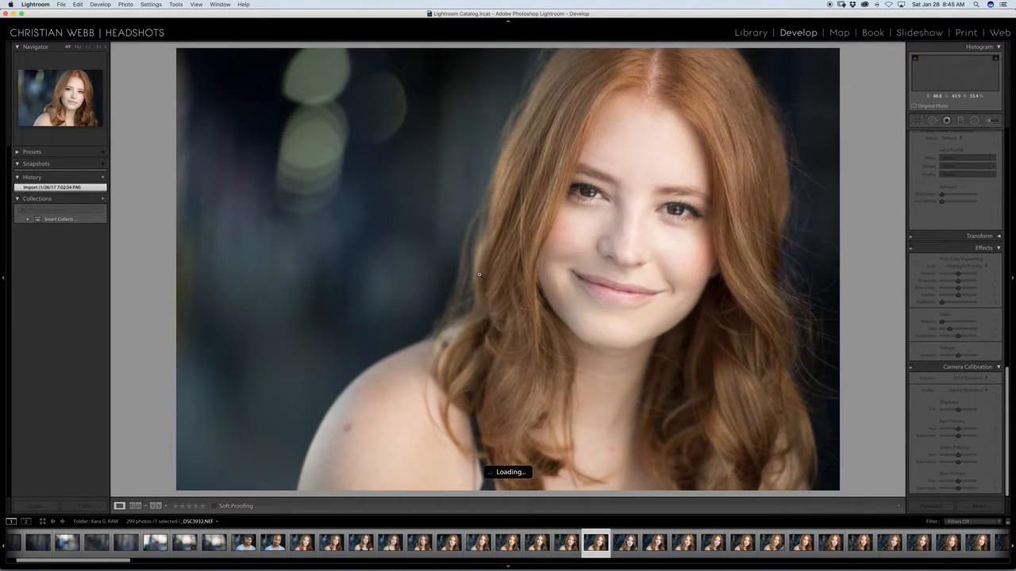
key(Right)
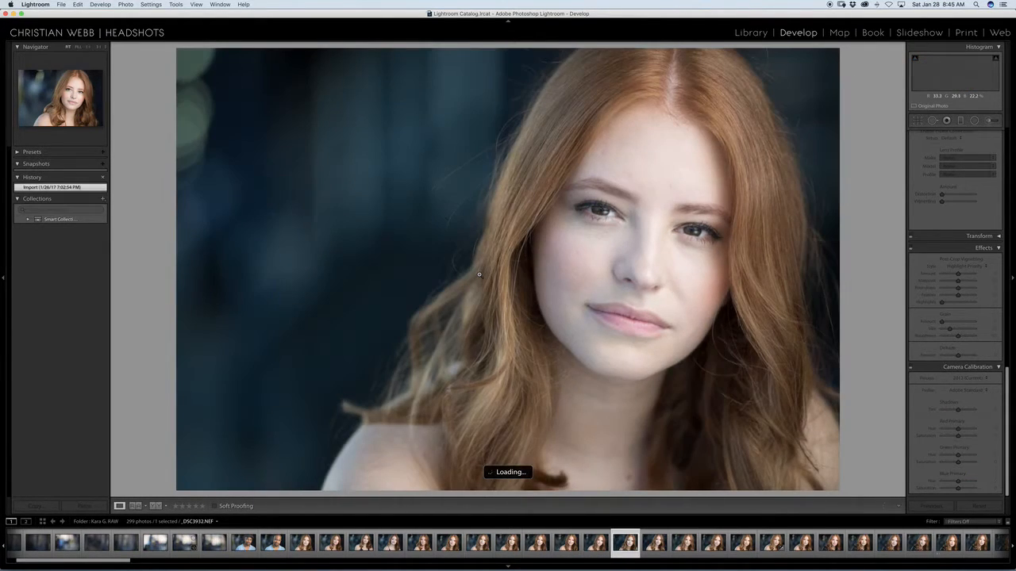
key(Right)
key(Right)
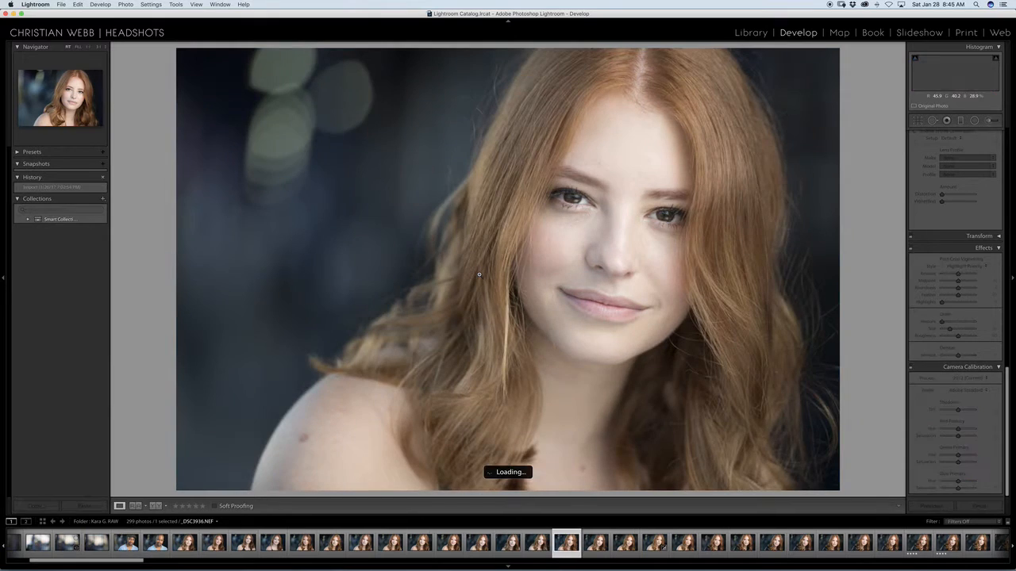
key(Right)
key(Right)
key(Right)
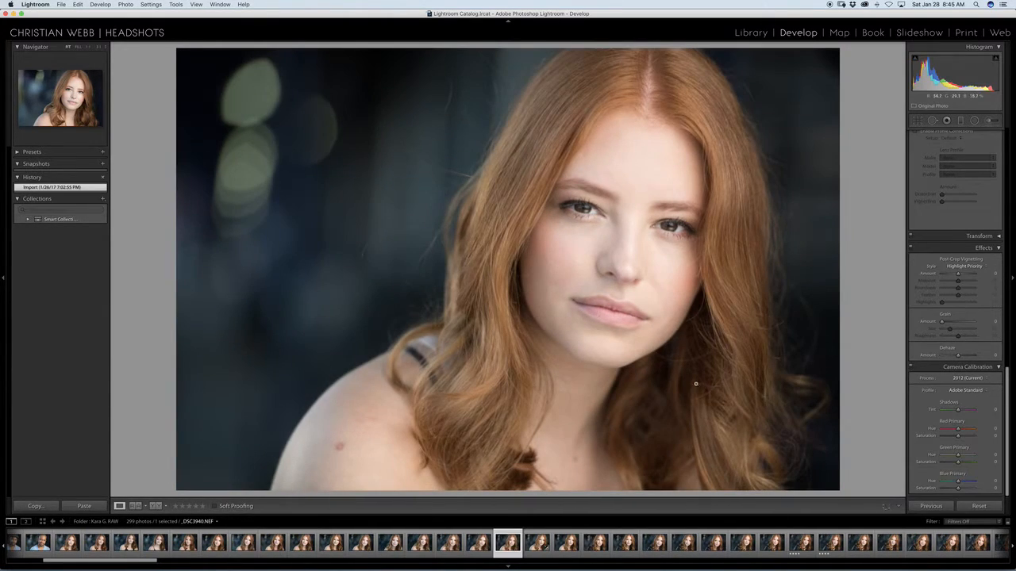
Compare the woman's leather-jacket portraits and select the first four-star photo, _DSC3950.NEF.
click(803, 544)
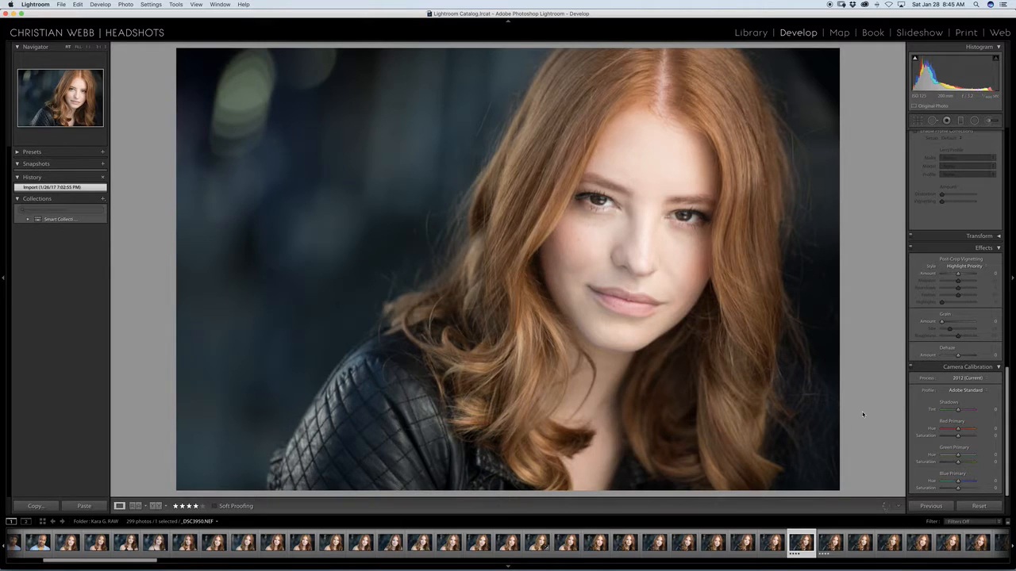
click(563, 544)
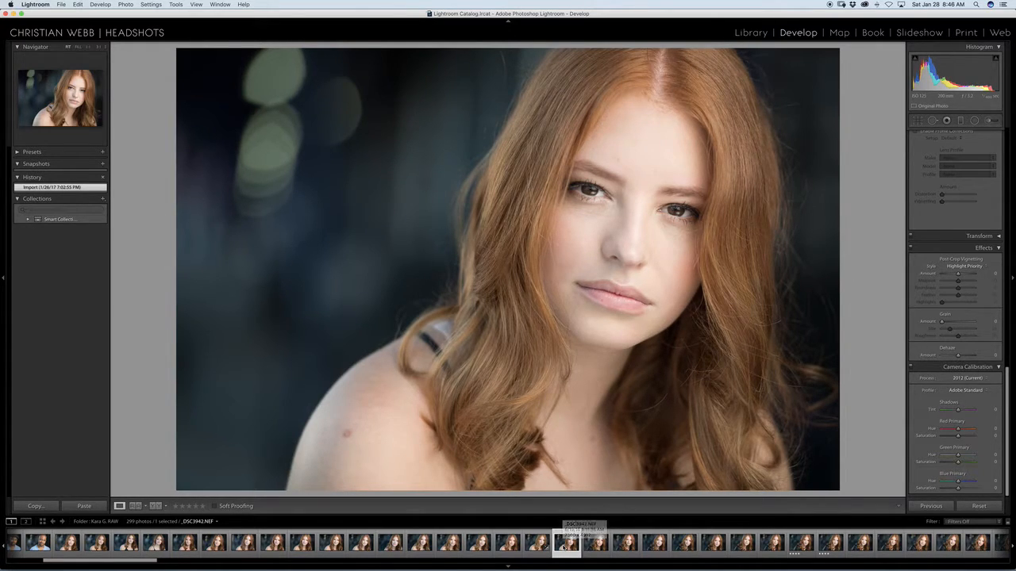
key(Right)
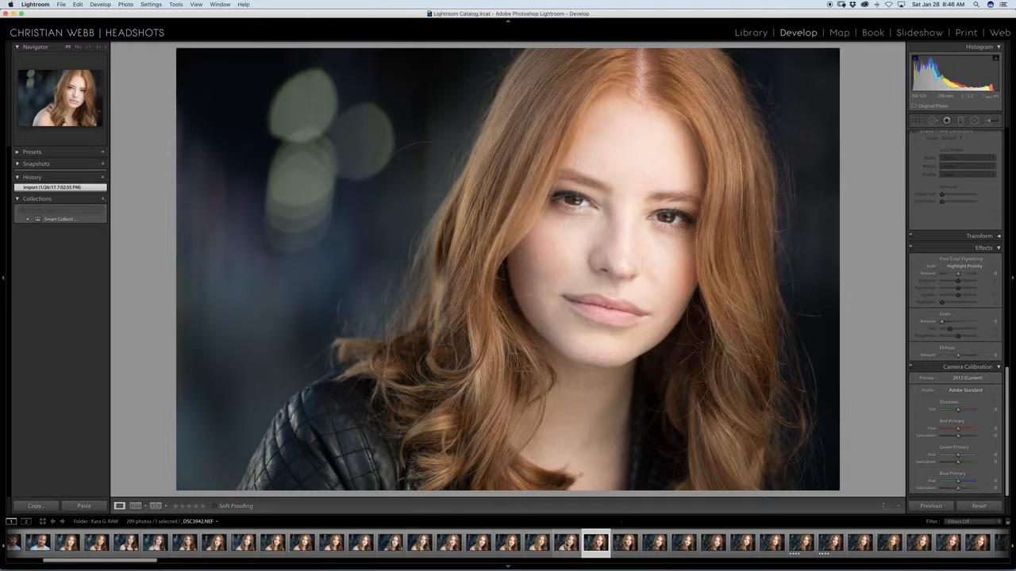
key(Left)
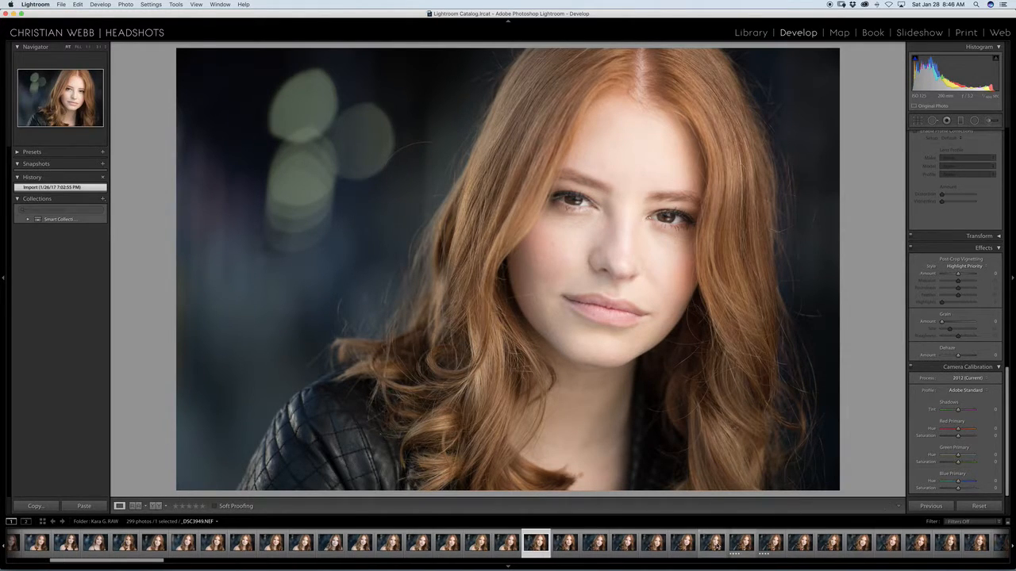
key(Right)
key(Right)
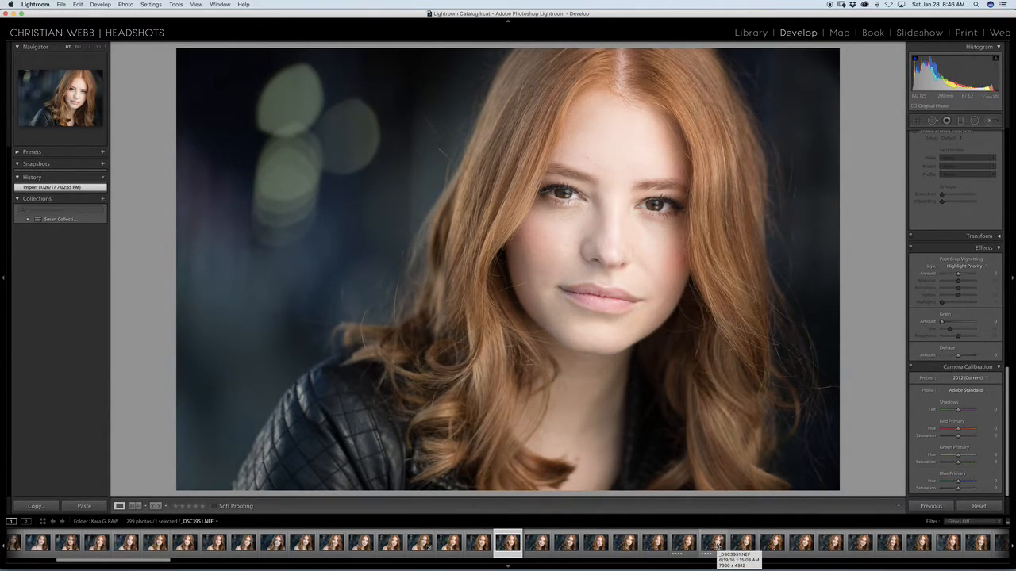
key(Right)
key(Right)
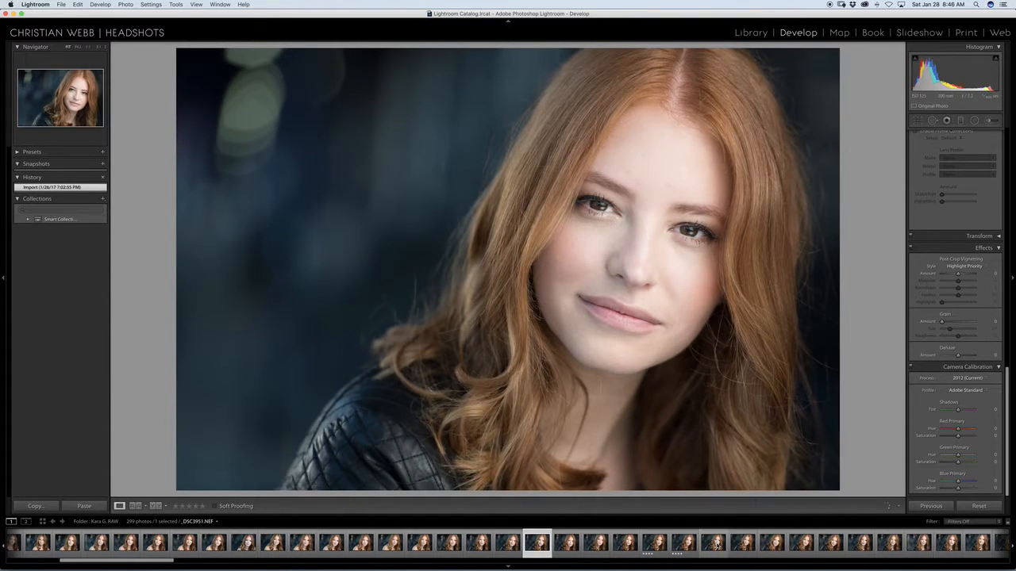
key(Right)
key(Right)
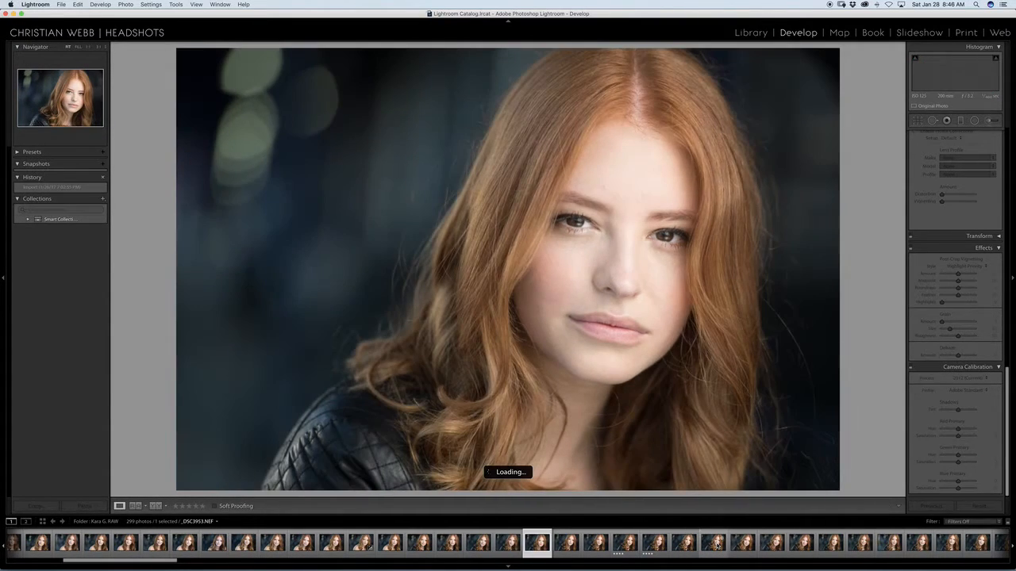
key(Right)
key(Right)
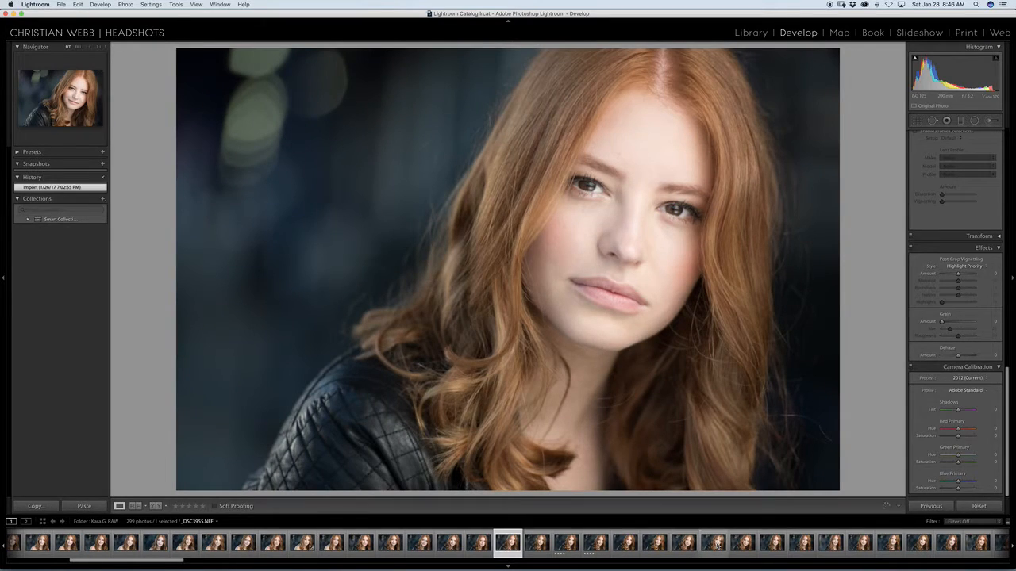
key(Right)
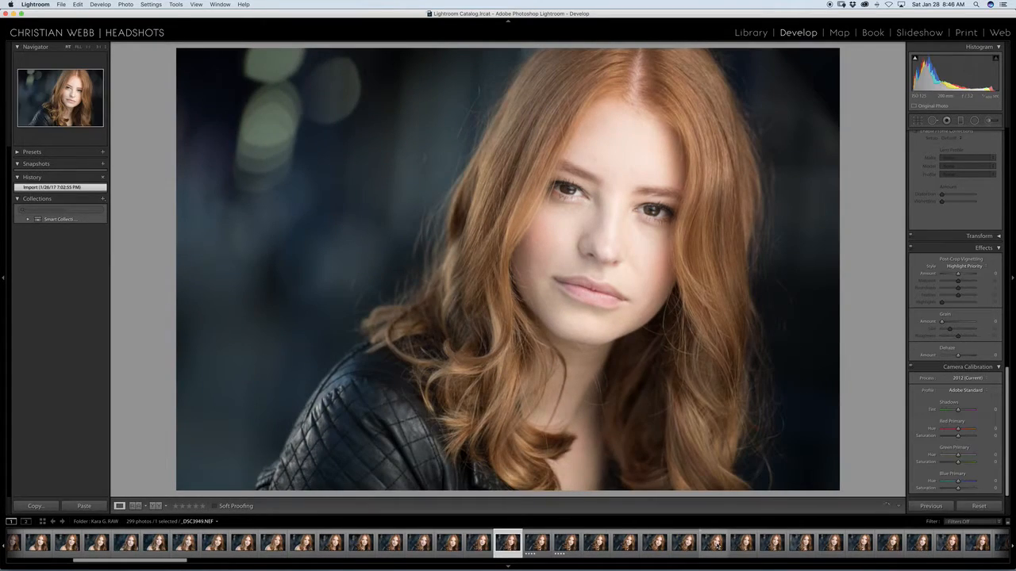
key(Right)
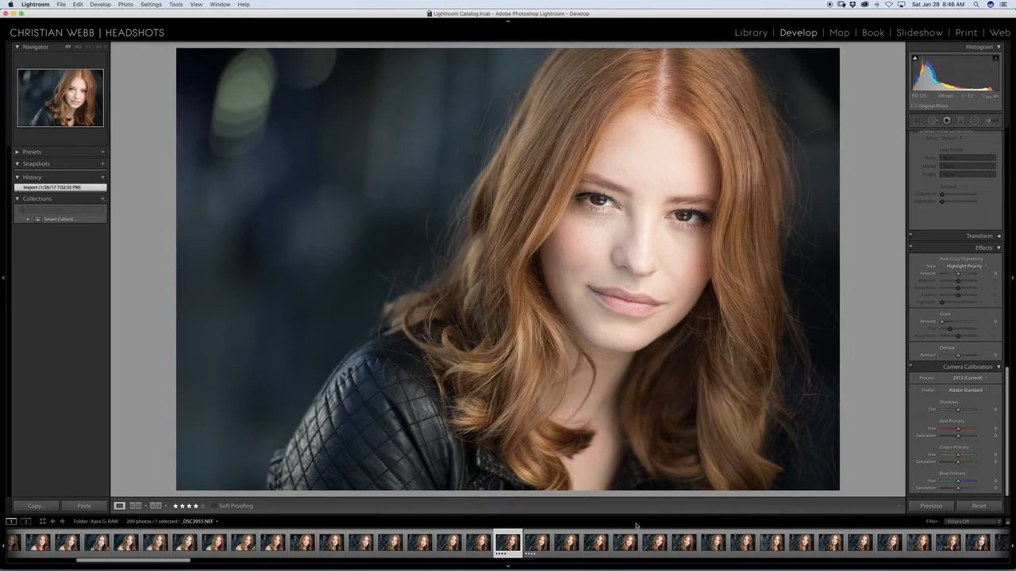
Set the camera calibration profile of the selected leather-jacket photo to Camera Portrait.
scroll(998, 441, down, 2)
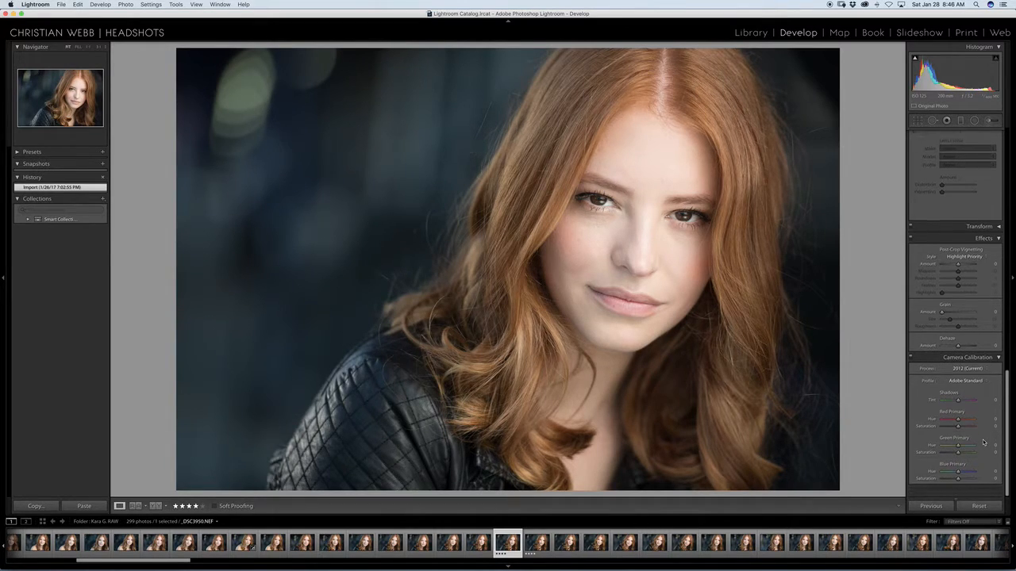
click(984, 391)
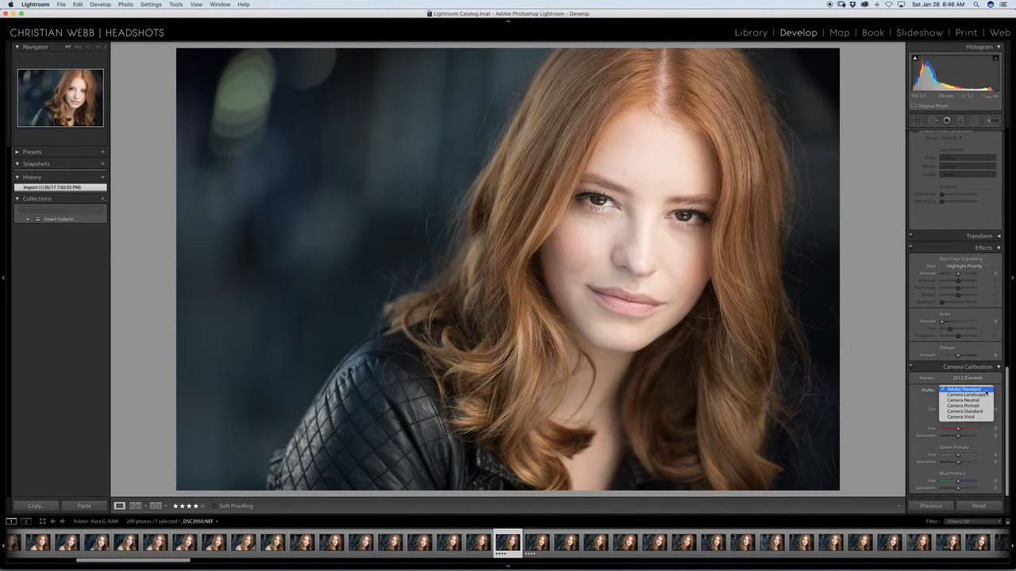
click(974, 408)
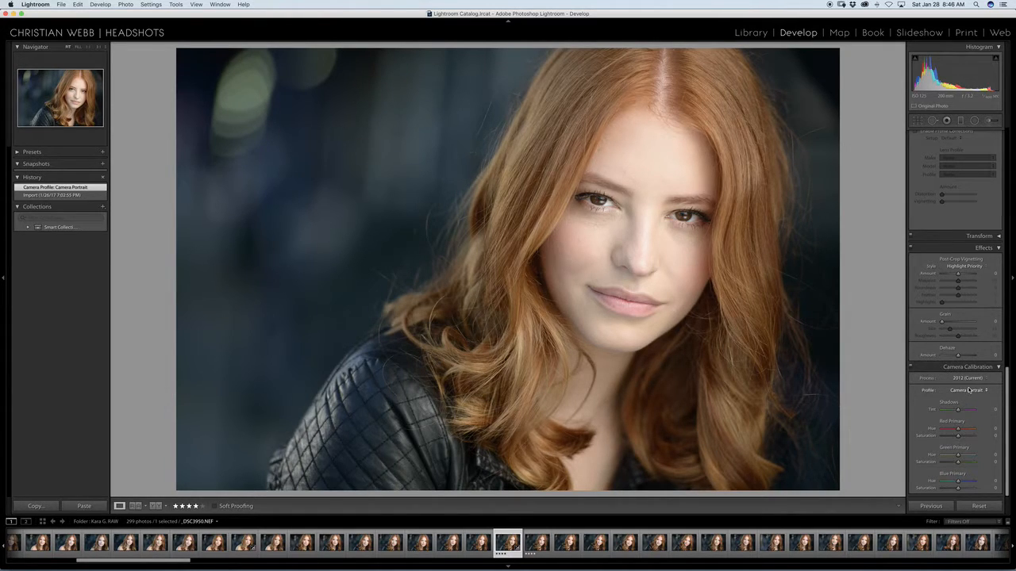
Set the photo's Clarity to +7, Contrast to +7 and Vibrance to +5.
scroll(972, 394, up, 8)
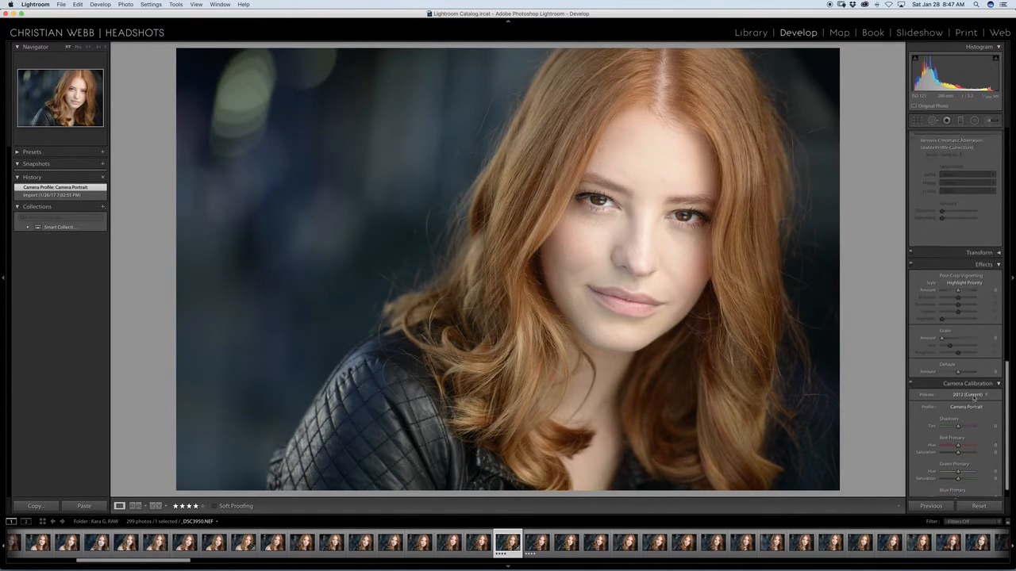
scroll(972, 399, up, 8)
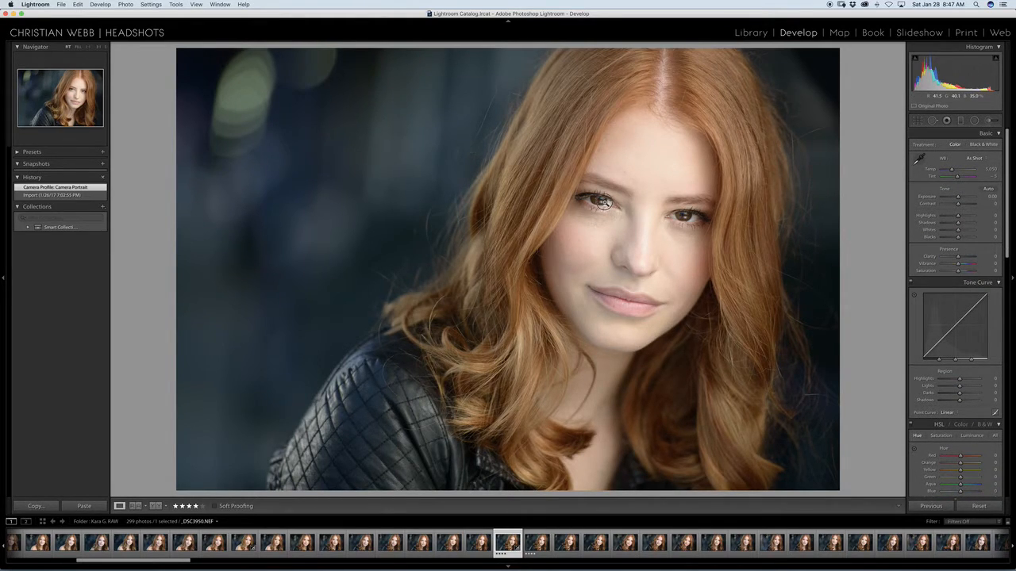
click(604, 201)
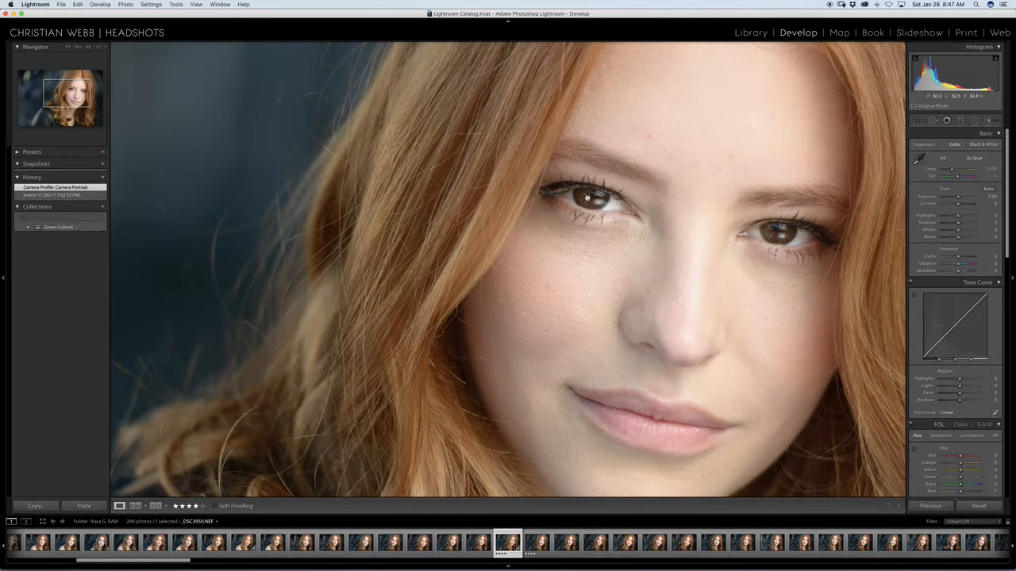
click(605, 213)
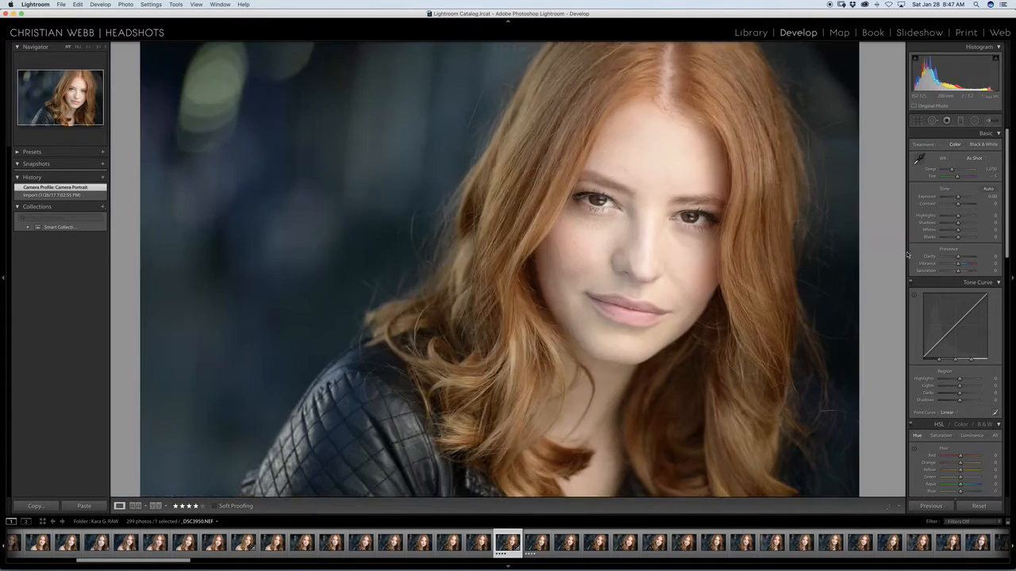
drag(956, 255, 960, 258)
drag(958, 204, 959, 205)
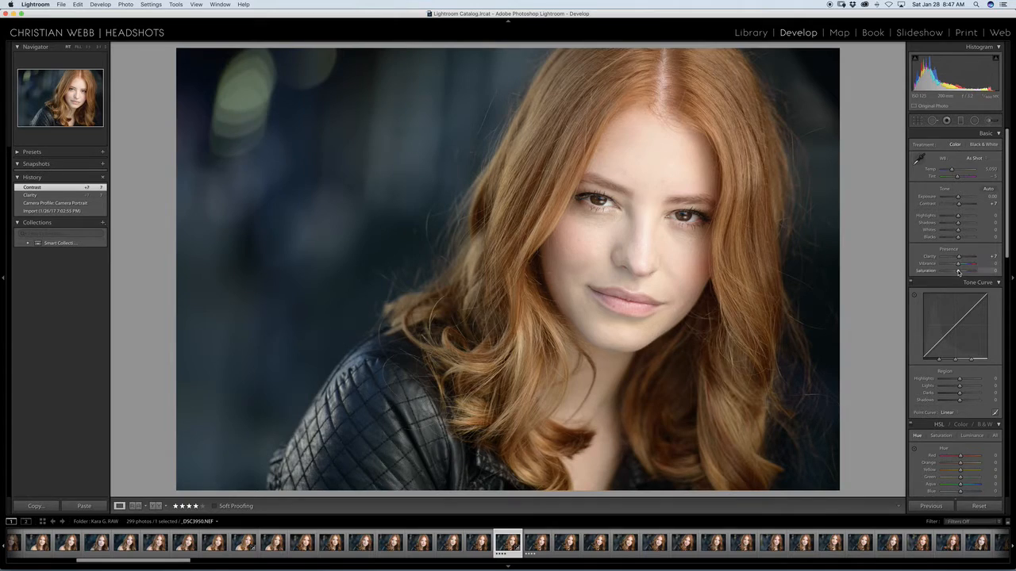
drag(959, 268, 959, 268)
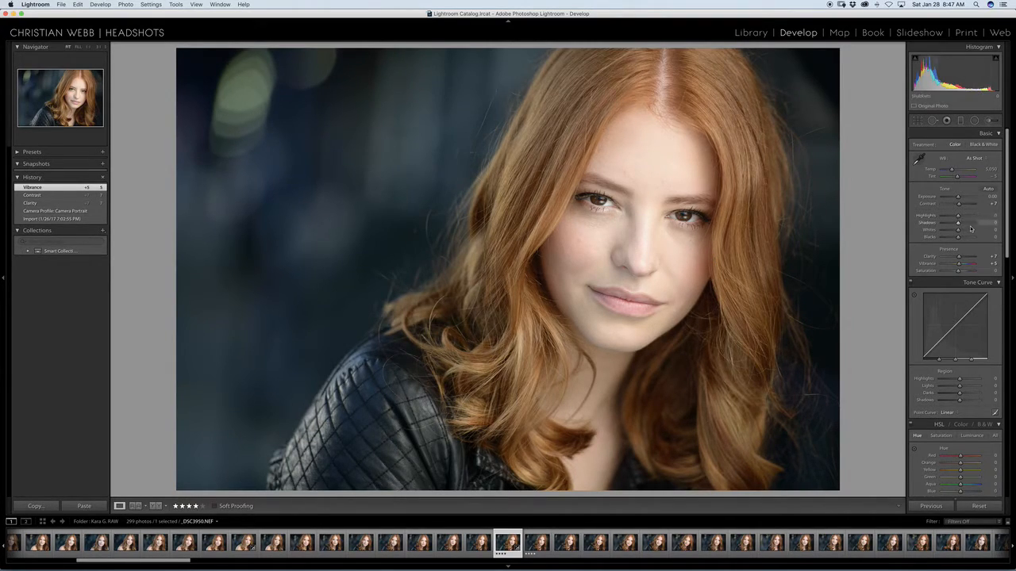
Lighten the photo's dark areas by setting Shadows to +19.
drag(957, 225, 959, 225)
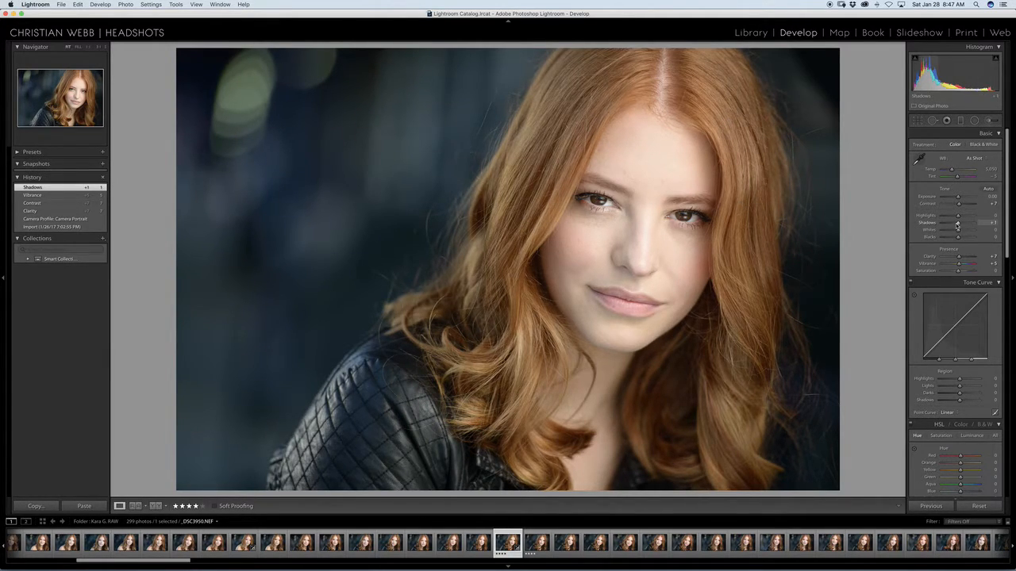
drag(958, 225, 962, 223)
drag(961, 224, 961, 224)
drag(960, 224, 960, 224)
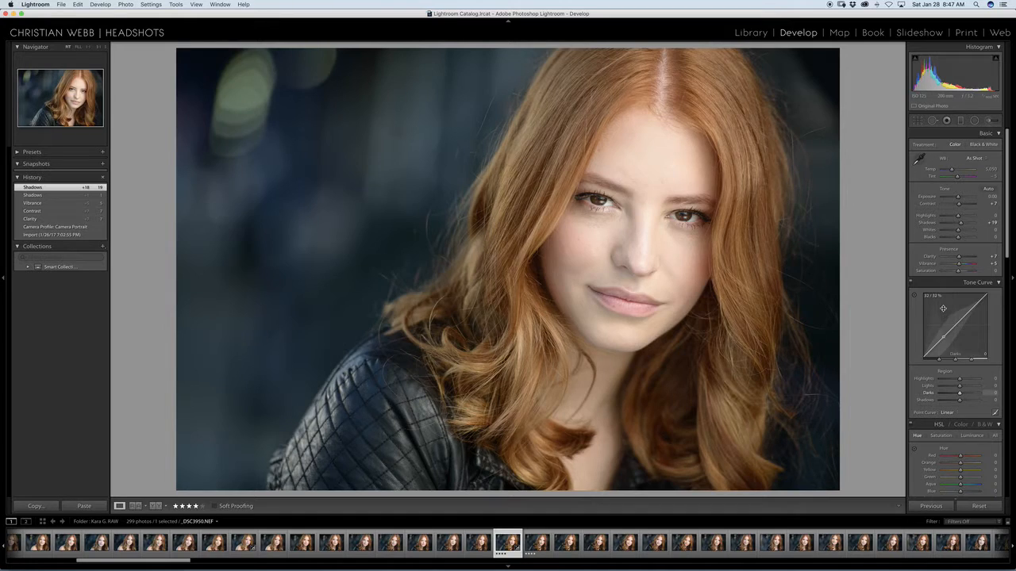
scroll(952, 337, down, 4)
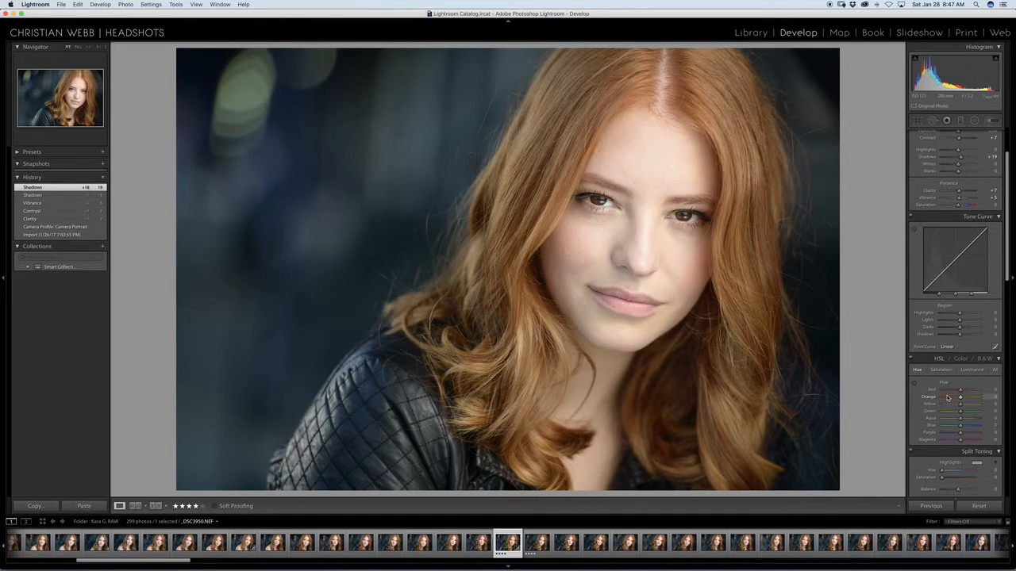
scroll(947, 397, down, 3)
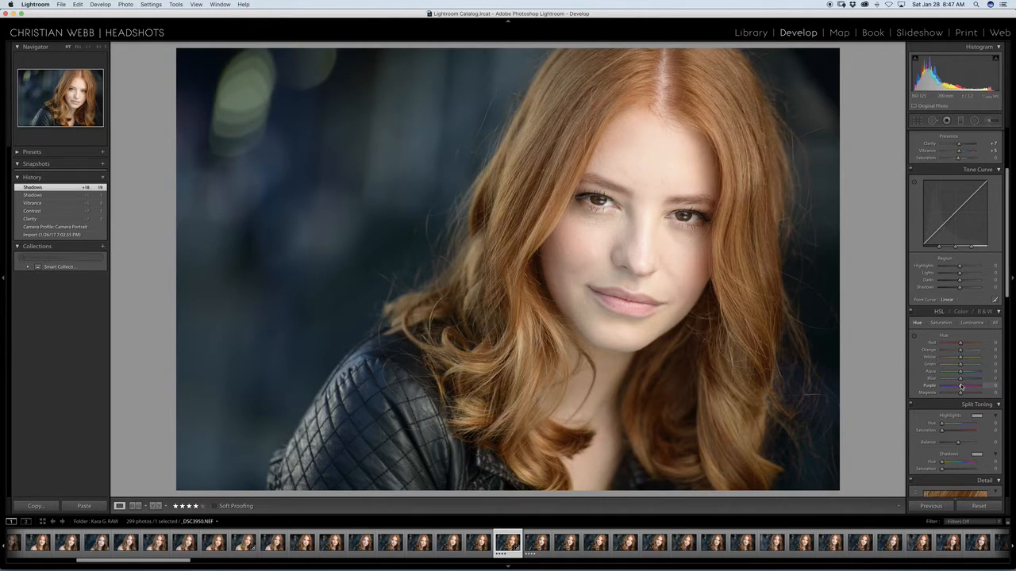
drag(961, 380, 963, 384)
scroll(959, 277, up, 5)
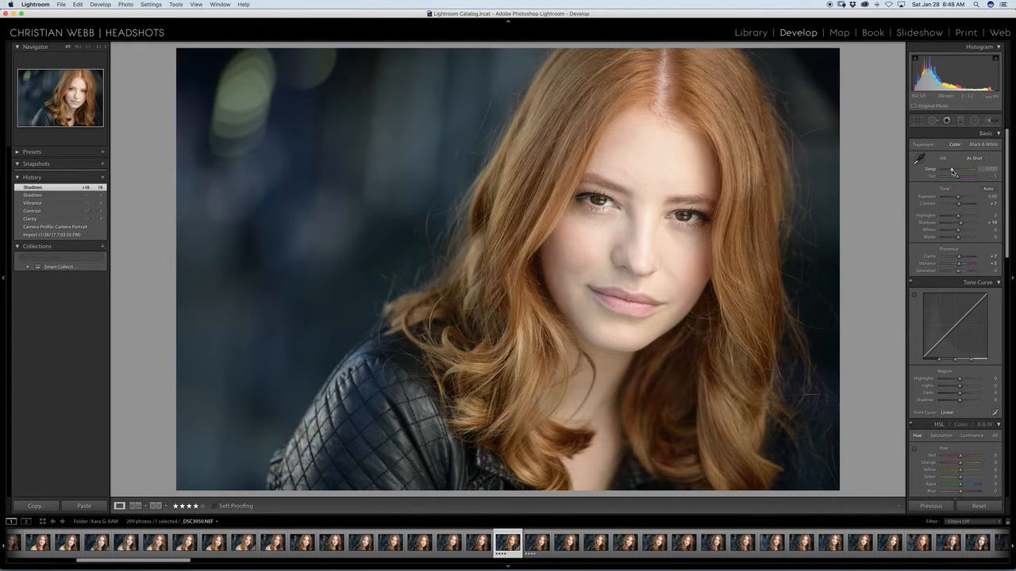
Try warmer and cooler white balances and set the photo's temperature to 4,905.
drag(952, 171, 950, 171)
drag(952, 171, 951, 172)
drag(951, 170, 954, 173)
drag(954, 172, 952, 173)
drag(952, 173, 954, 174)
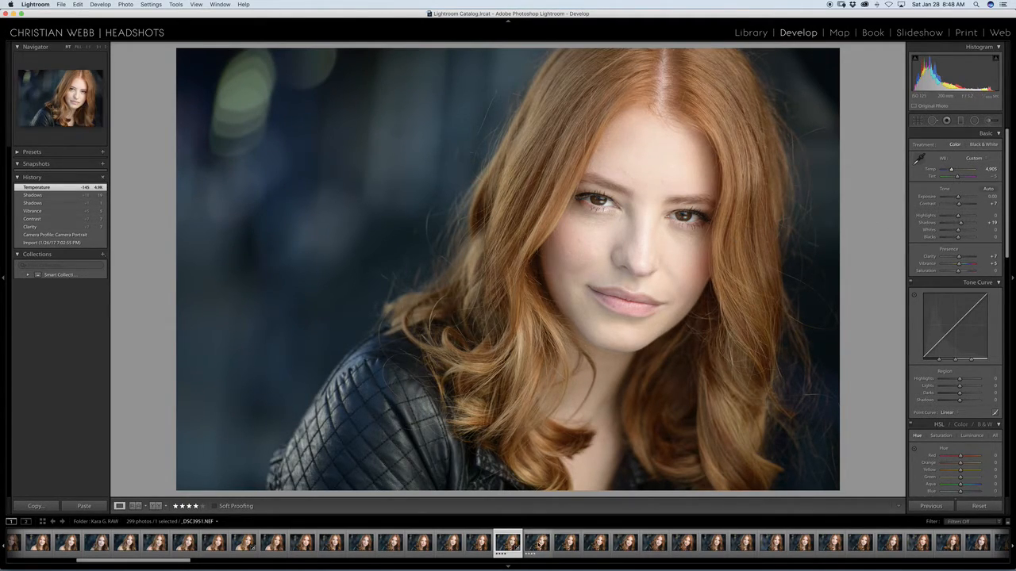
Examine the leather-jacket portraits from _DSC3951.NEF to _DSC3959.NEF one by one, and return to the edited four-star photo.
click(538, 546)
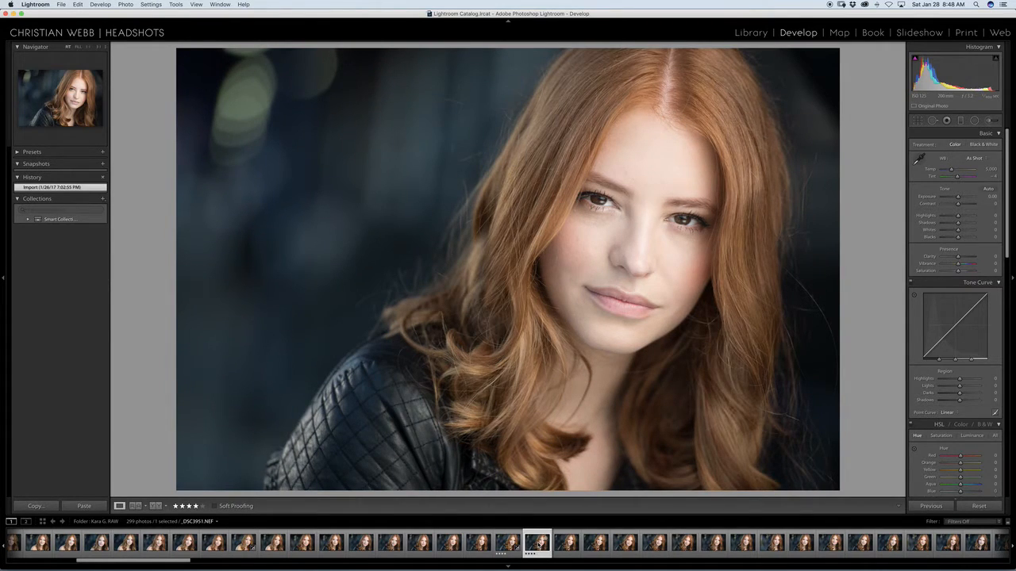
key(Right)
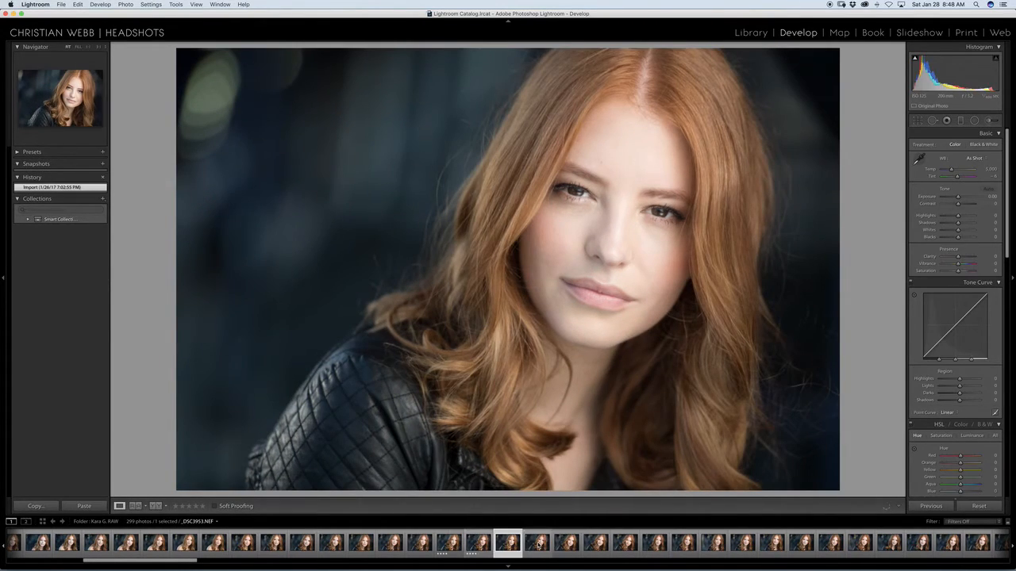
click(538, 546)
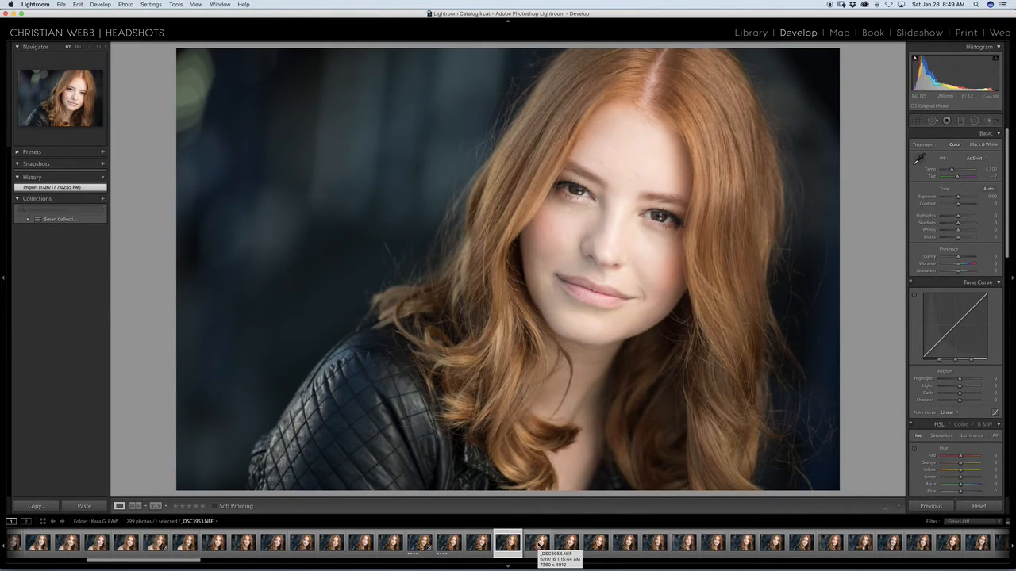
click(538, 545)
click(538, 546)
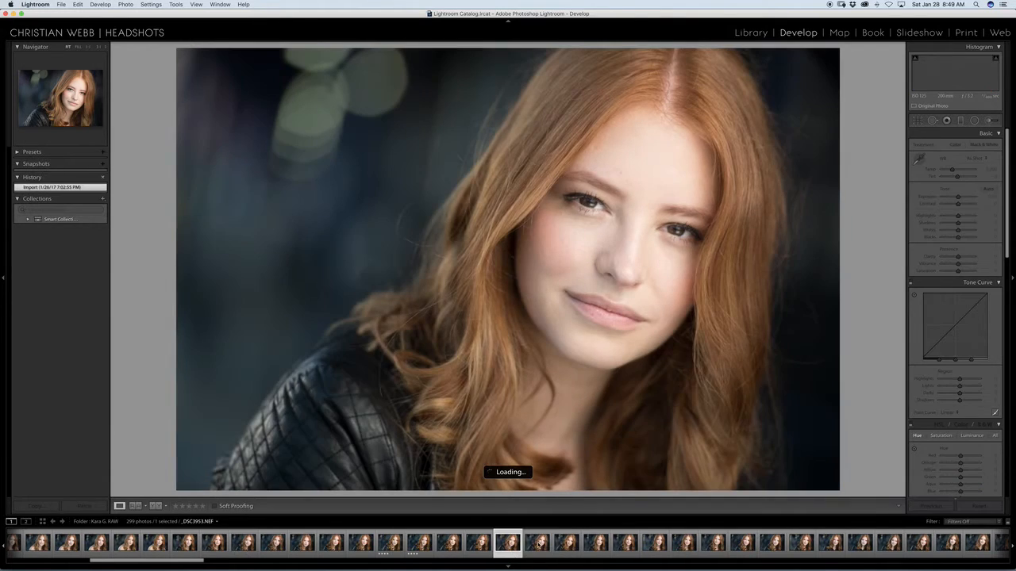
click(538, 546)
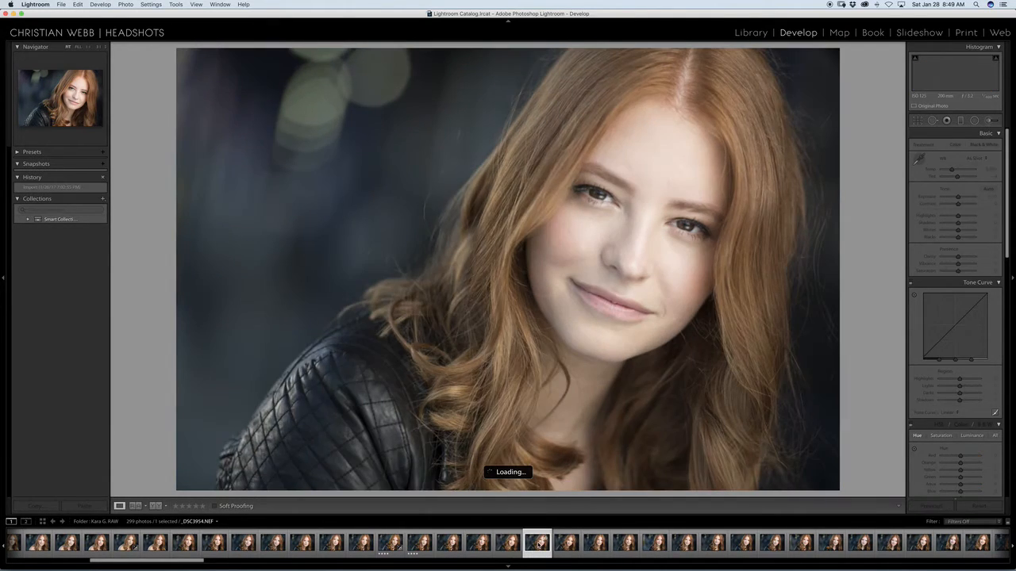
click(538, 546)
click(538, 546)
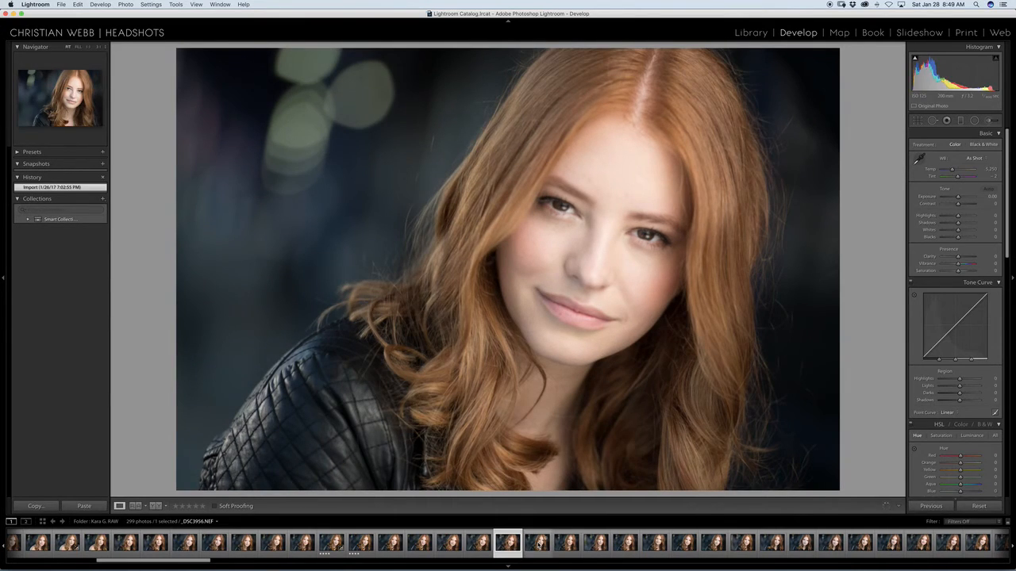
click(537, 546)
click(538, 546)
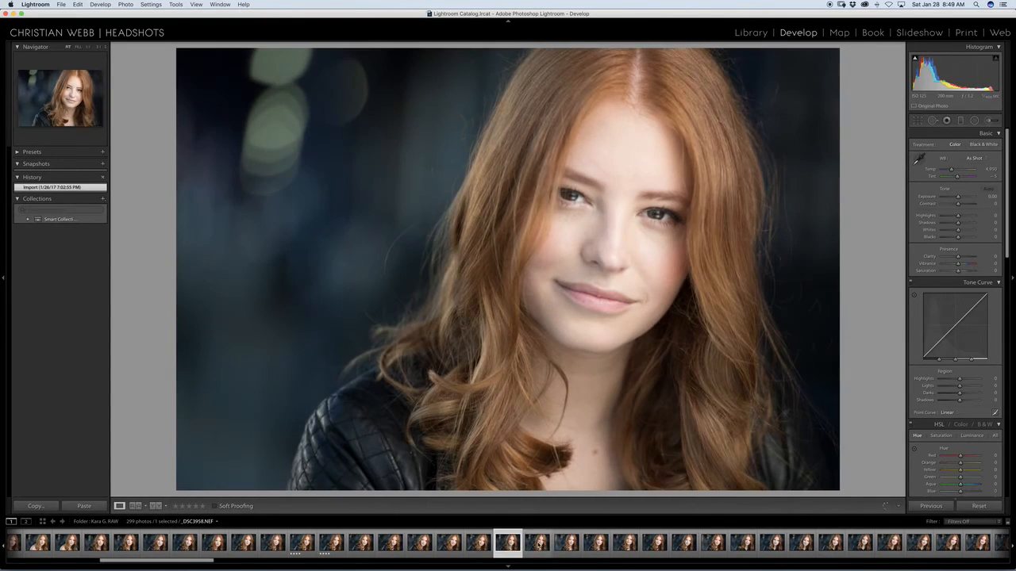
click(538, 546)
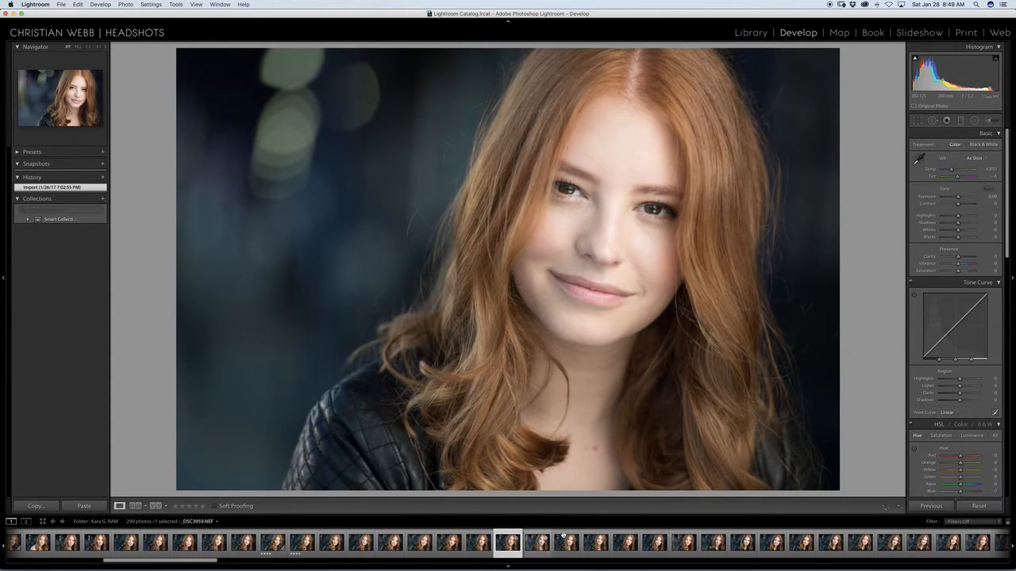
click(307, 546)
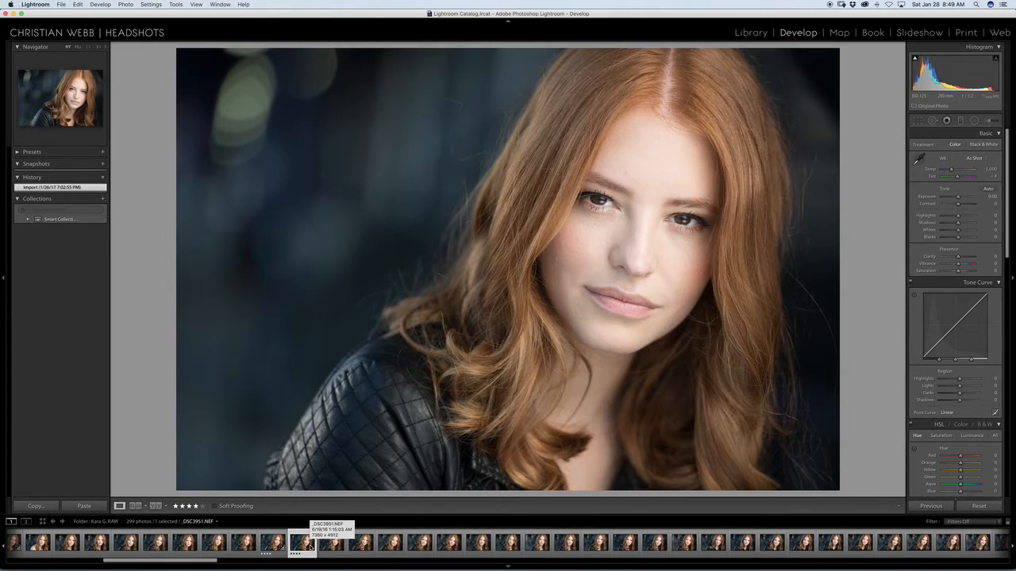
click(273, 544)
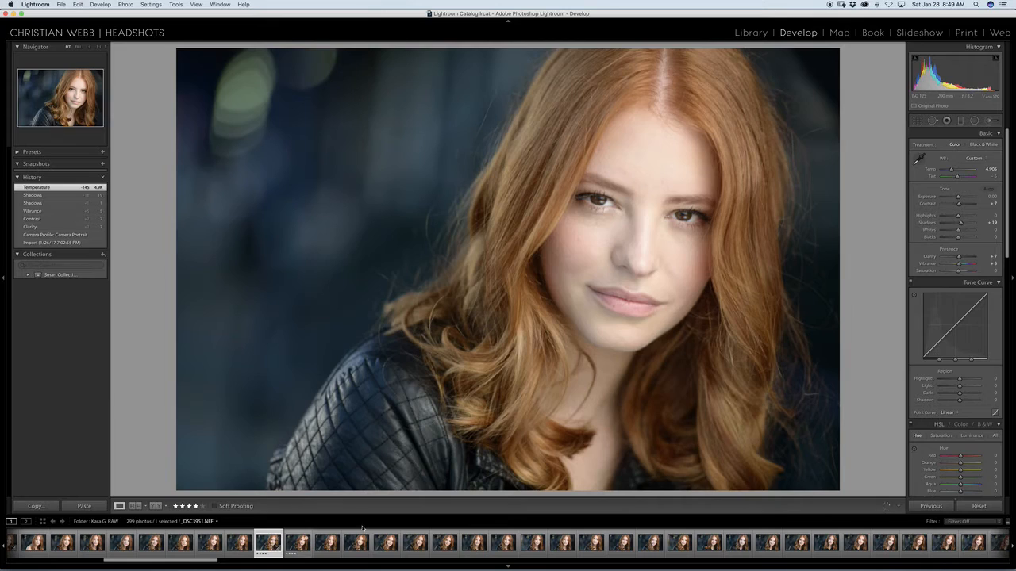
Compare the four-star portraits of the woman in the black lace top, ending on _DSC4127.NEF.
drag(180, 563, 734, 565)
click(636, 545)
click(636, 545)
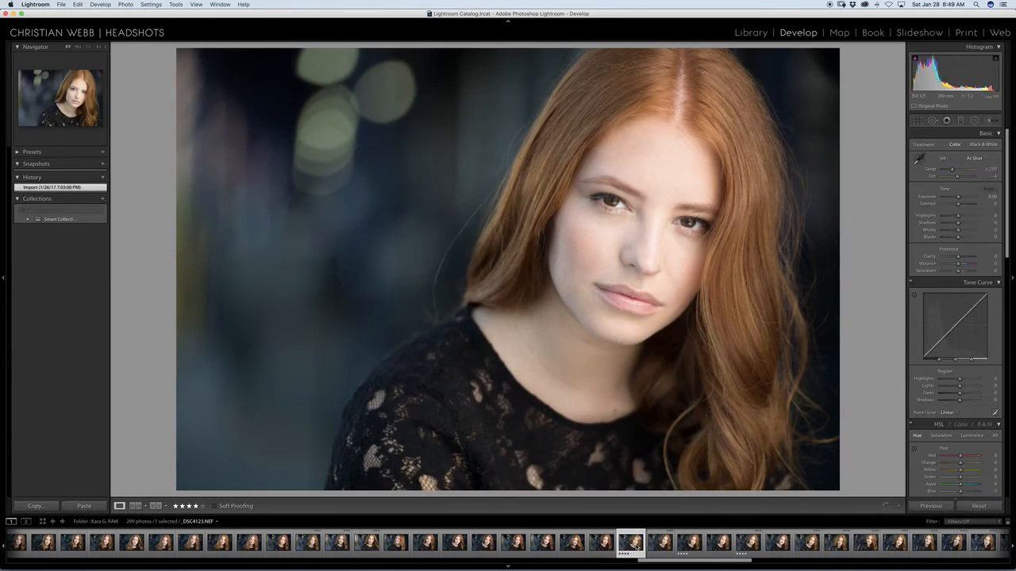
click(686, 545)
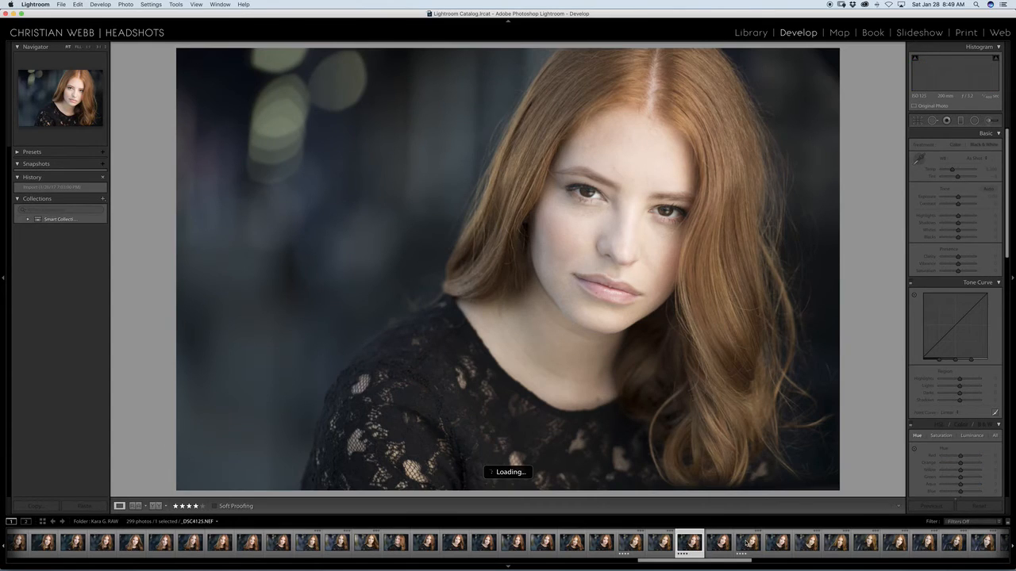
click(748, 544)
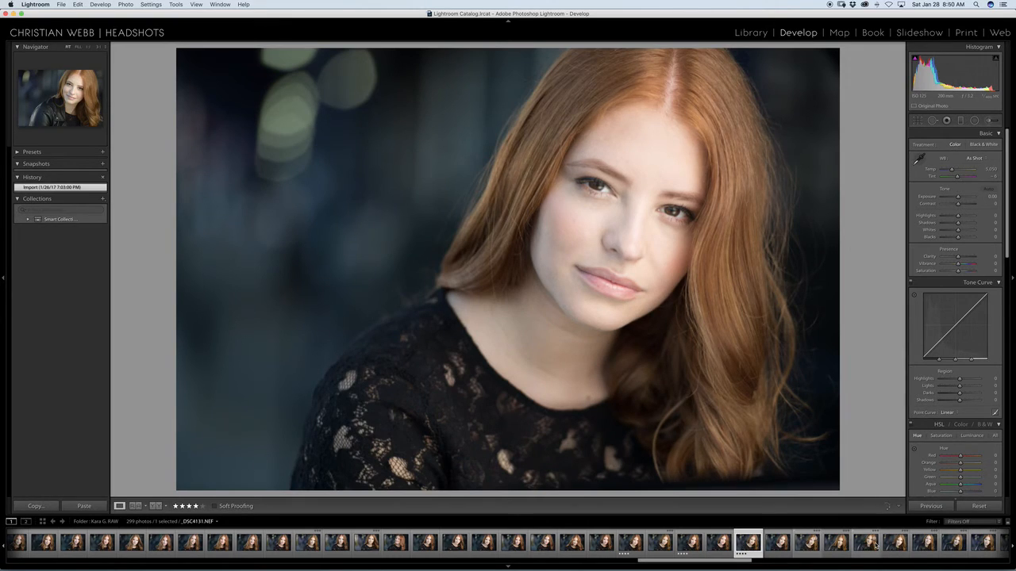
click(778, 544)
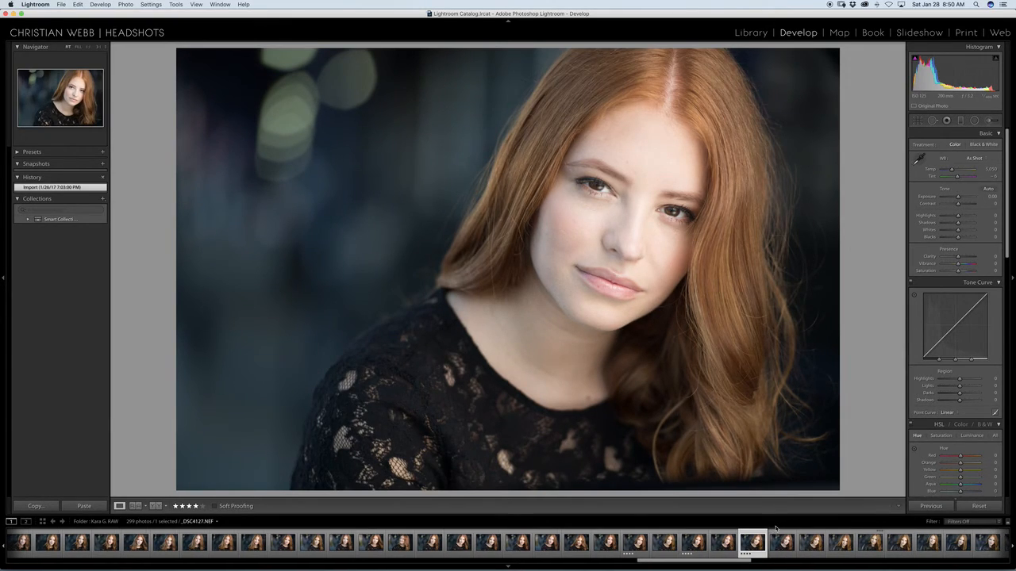